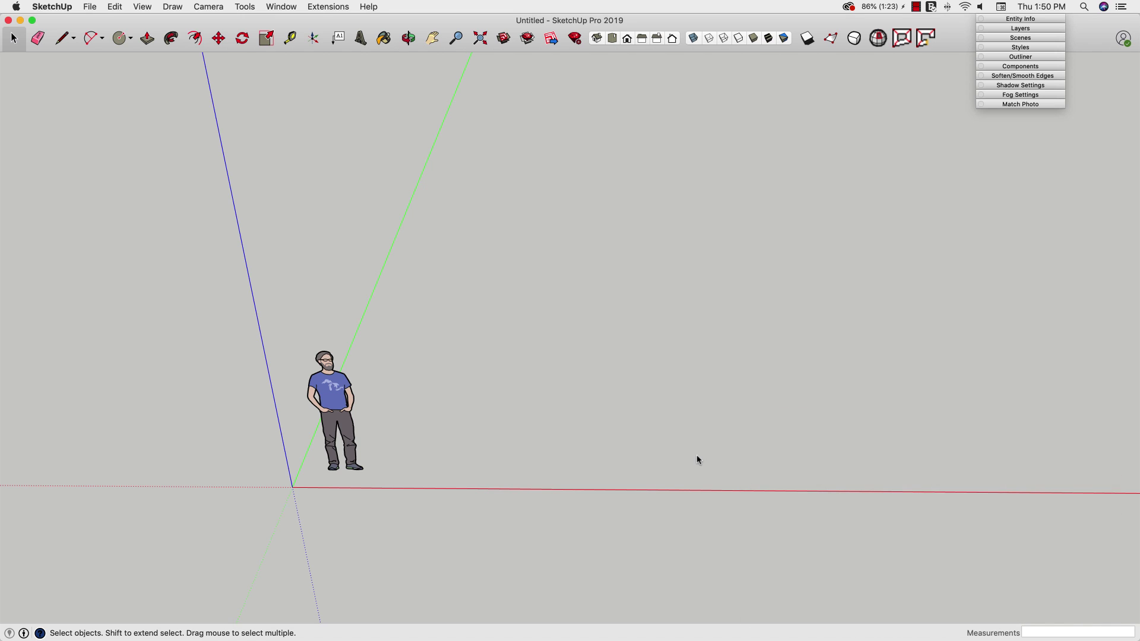
Switch to the Front standard view and tilt it slightly to look down on the ground
{"action": "key", "text": "super+3"}
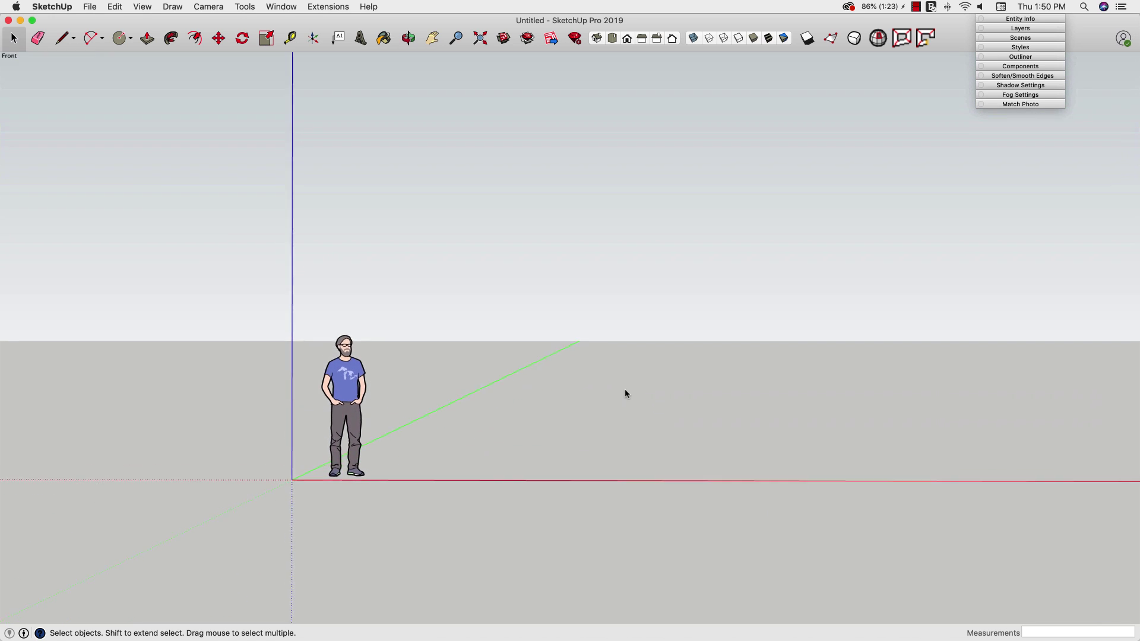
{"action": "middle_click_drag", "start_coordinate": [624, 393], "coordinate": [444, 411]}
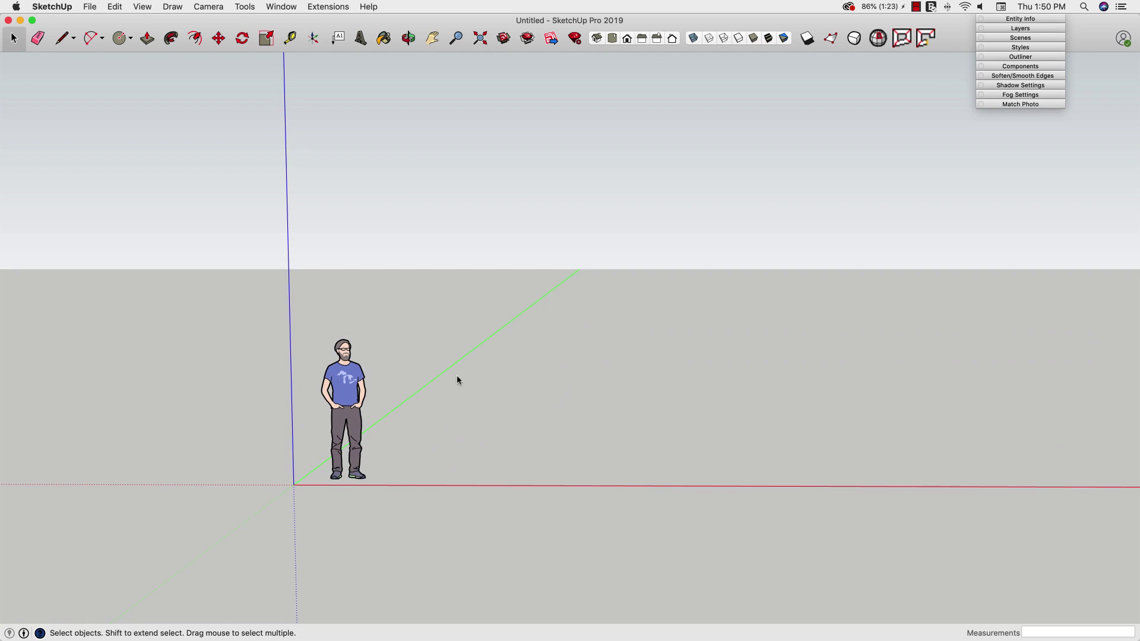
In Model Info Units, set 0" precision, 12" length snapping, 45° angle snapping, and force display of 0"
{"action": "left_click", "coordinate": [279, 7]}
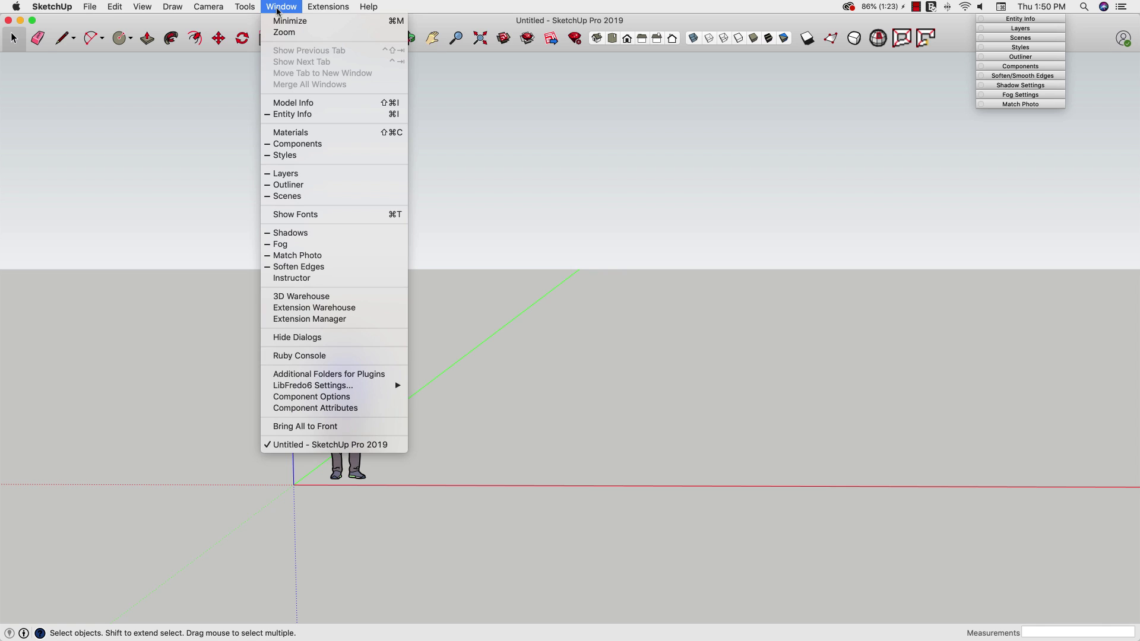
{"action": "left_click", "coordinate": [310, 103]}
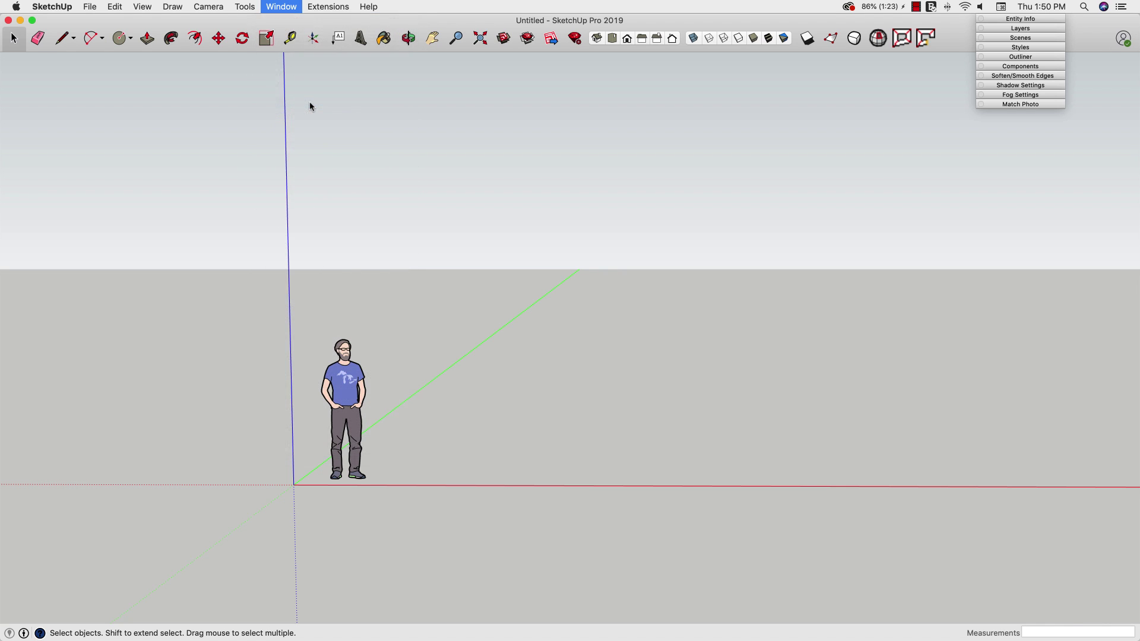
{"action": "left_click_drag", "start_coordinate": [581, 337], "coordinate": [526, 274]}
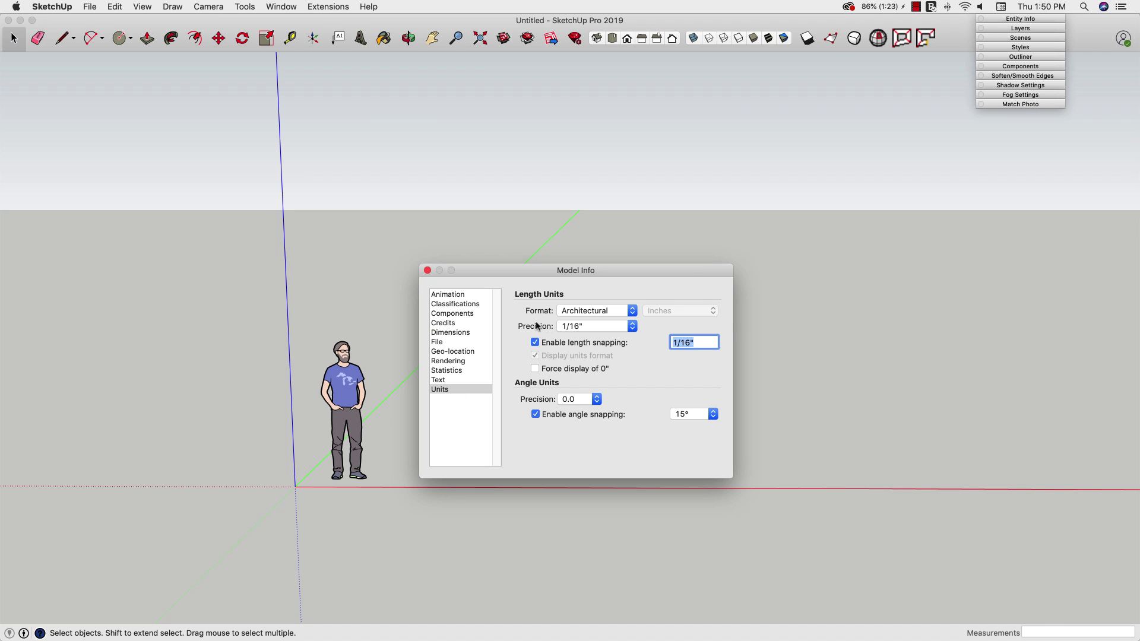
{"action": "left_click", "coordinate": [632, 329]}
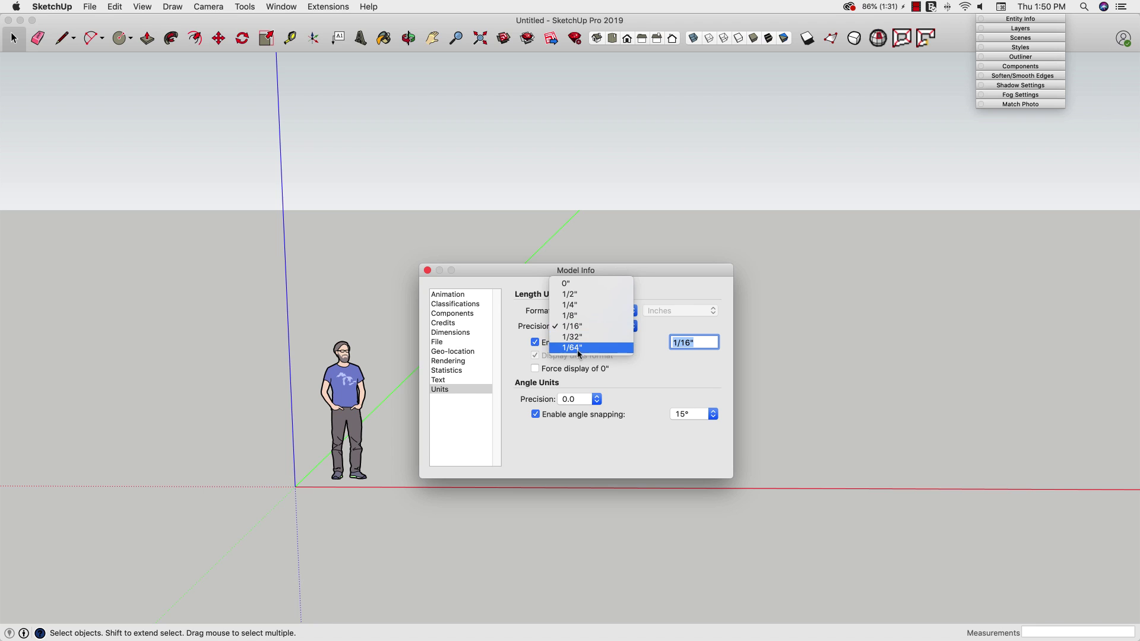
{"action": "left_click", "coordinate": [571, 285]}
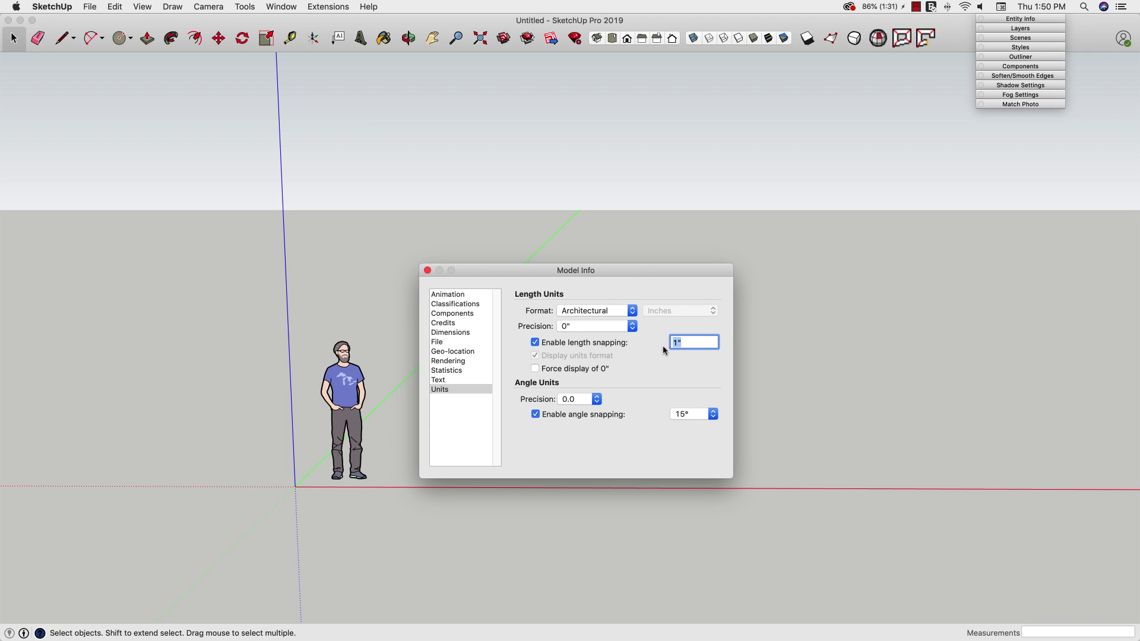
{"action": "type", "text": "12\""}
{"action": "key", "text": "Return"}
{"action": "left_click", "coordinate": [702, 416]}
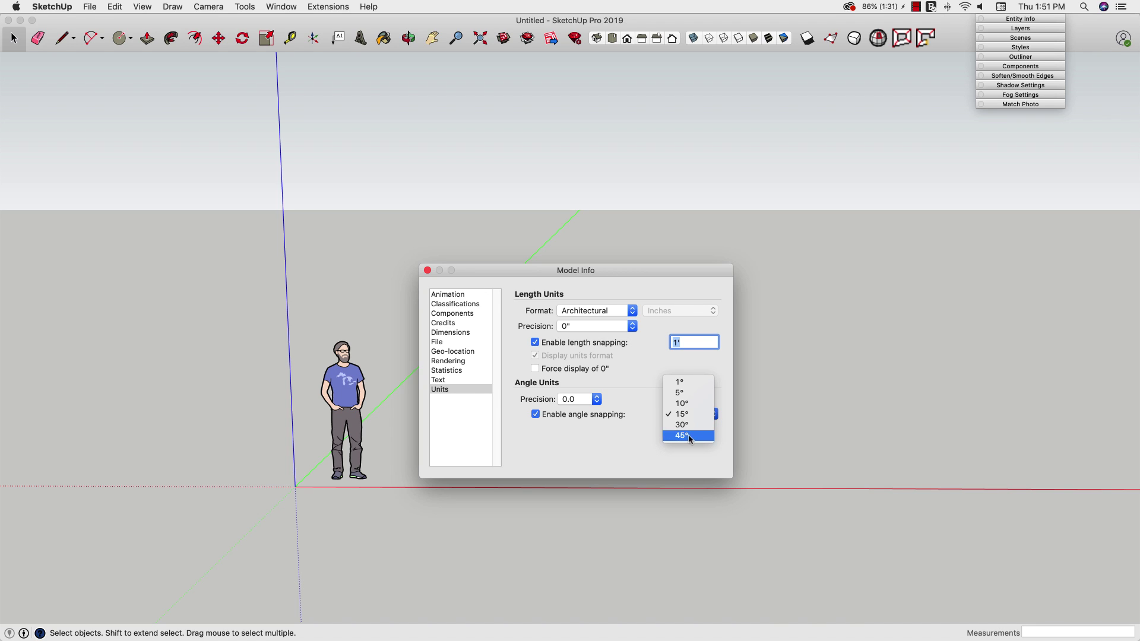
{"action": "key", "text": "Escape"}
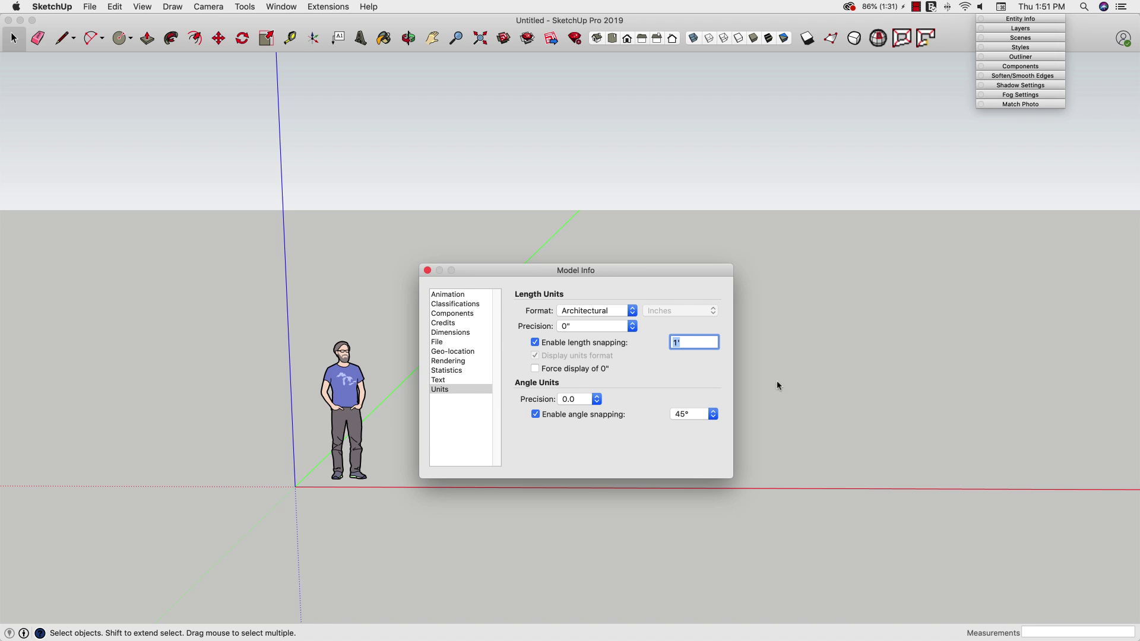
{"action": "left_click", "coordinate": [535, 368]}
{"action": "left_click", "coordinate": [427, 271]}
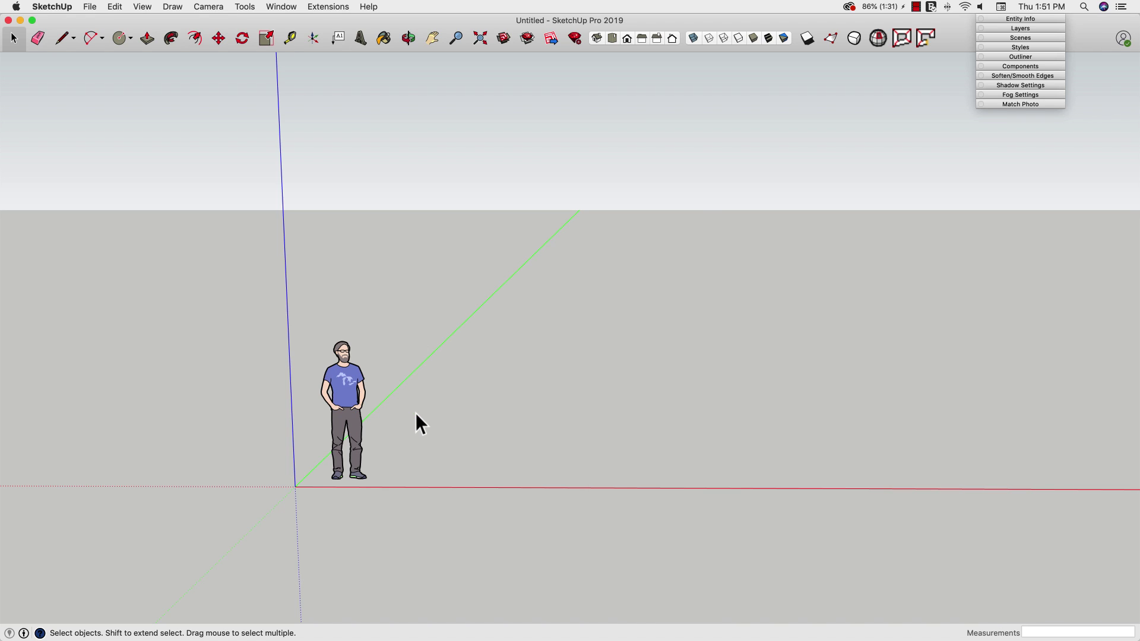
Draw a 20' by 15' rectangle from the origin, cancelling an accidental second rectangle
{"action": "middle_click_drag", "start_coordinate": [396, 436], "coordinate": [412, 429]}
{"action": "key", "text": "r"}
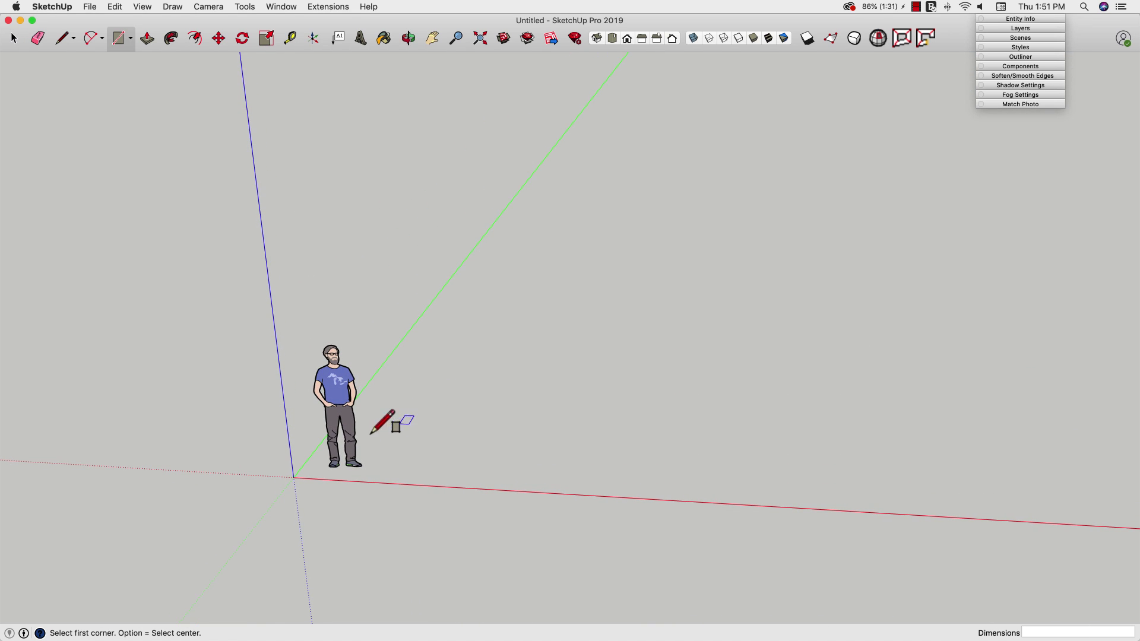
{"action": "left_click", "coordinate": [295, 478]}
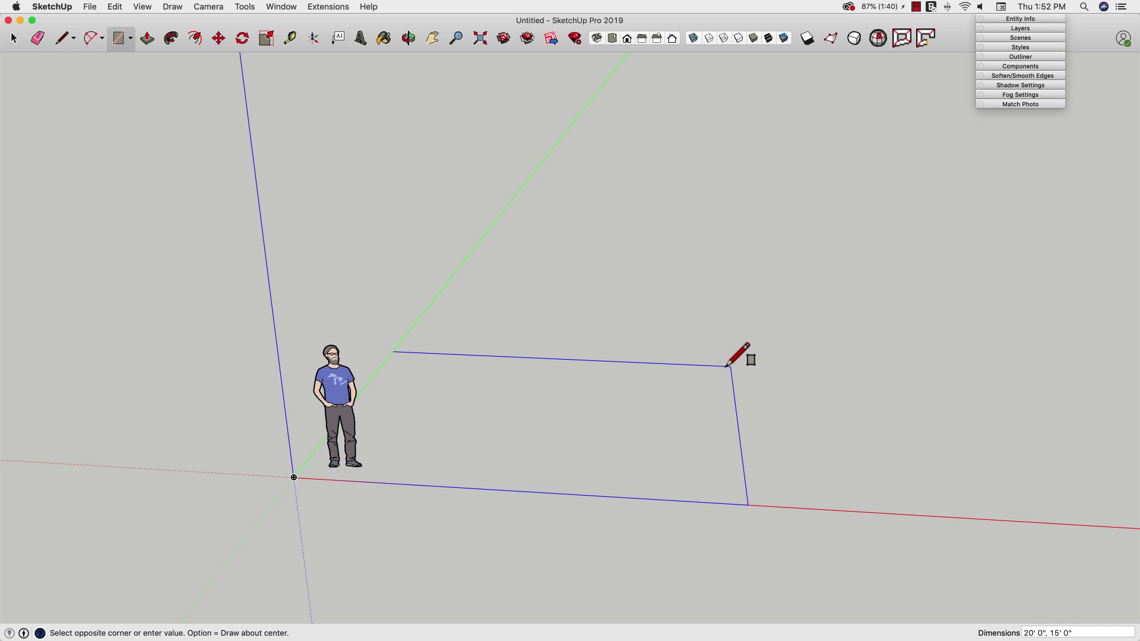
{"action": "left_click", "coordinate": [726, 367]}
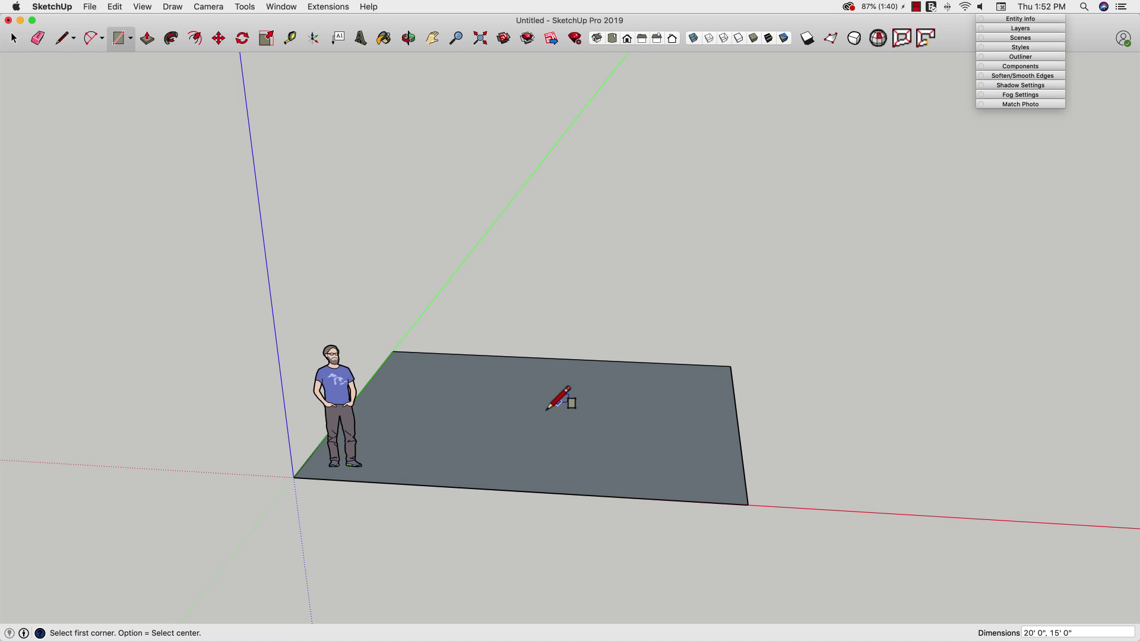
{"action": "left_click", "coordinate": [487, 456]}
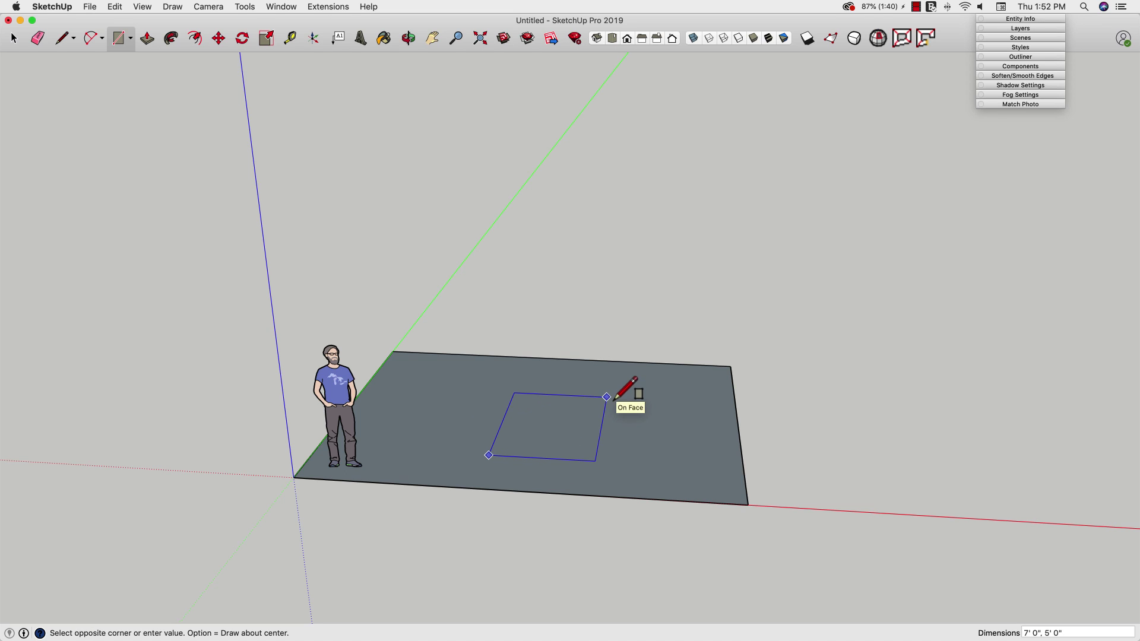
{"action": "key", "text": "Escape"}
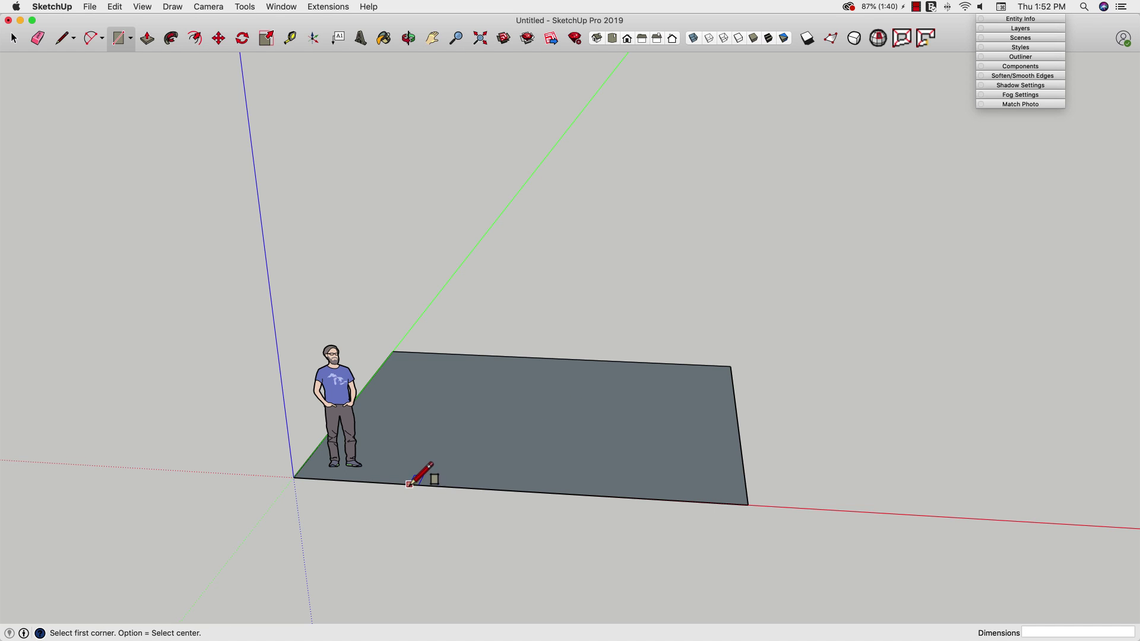
Pull the 20' by 15' floor face up 10' into a solid box
{"action": "key", "text": "p"}
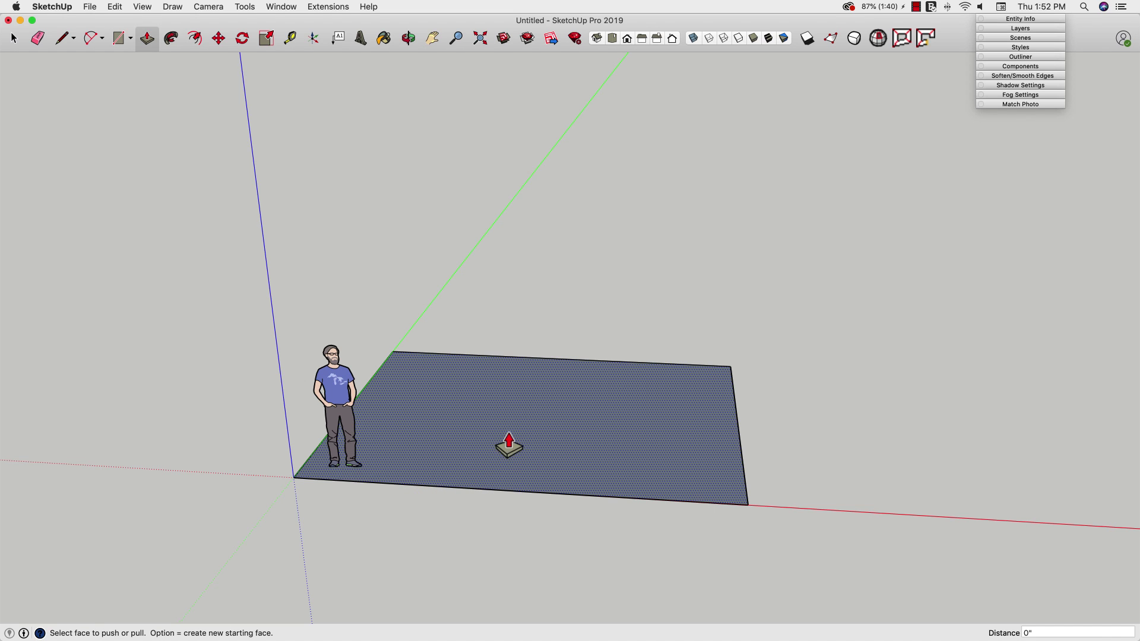
{"action": "left_click", "coordinate": [533, 451]}
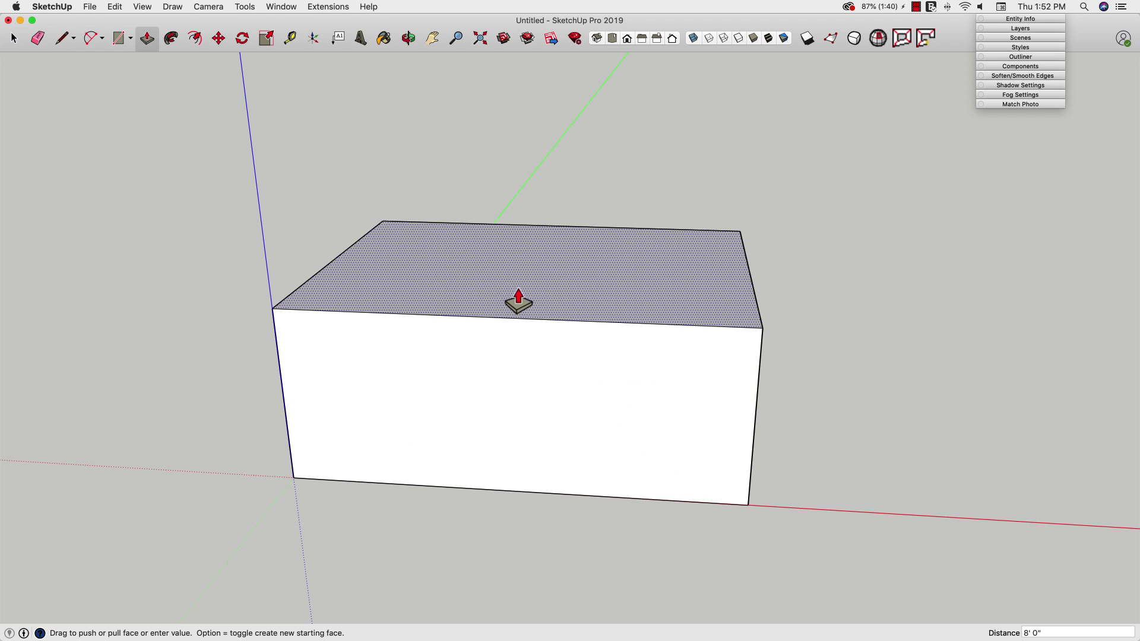
{"action": "left_click", "coordinate": [502, 243]}
{"action": "key", "text": "o"}
{"action": "left_click_drag", "start_coordinate": [834, 556], "coordinate": [659, 544]}
{"action": "key", "text": "p"}
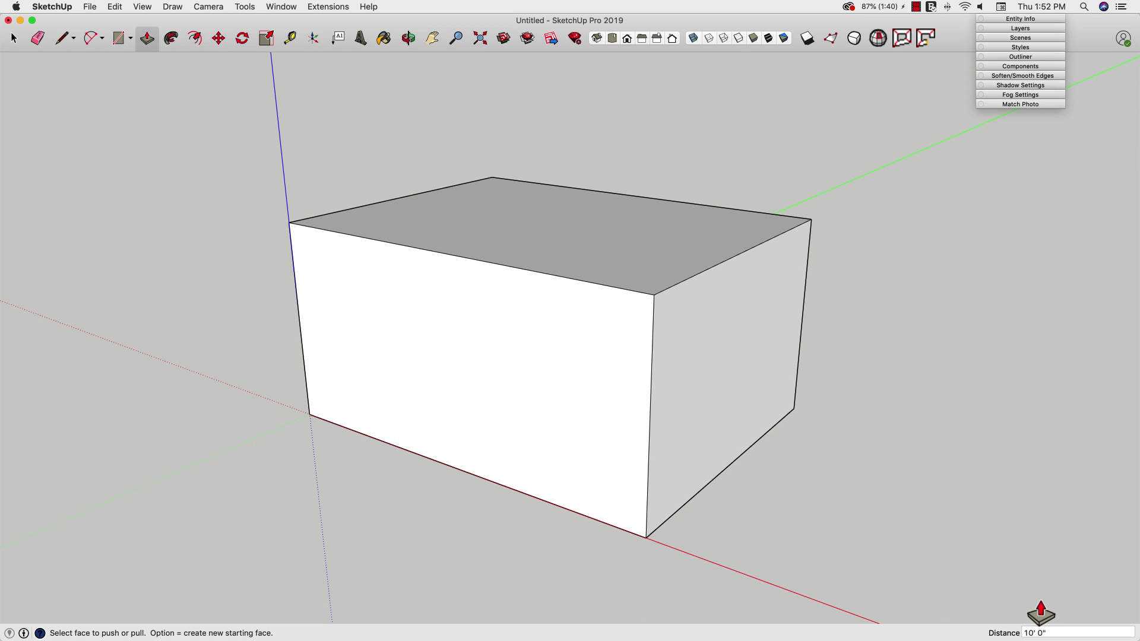
{"action": "mouse_move", "coordinate": [546, 529]}
{"action": "middle_mouse_down"}
{"action": "mouse_move", "coordinate": [527, 536]}
{"action": "mouse_move", "coordinate": [626, 560]}
{"action": "mouse_move", "coordinate": [550, 535]}
{"action": "middle_mouse_up"}
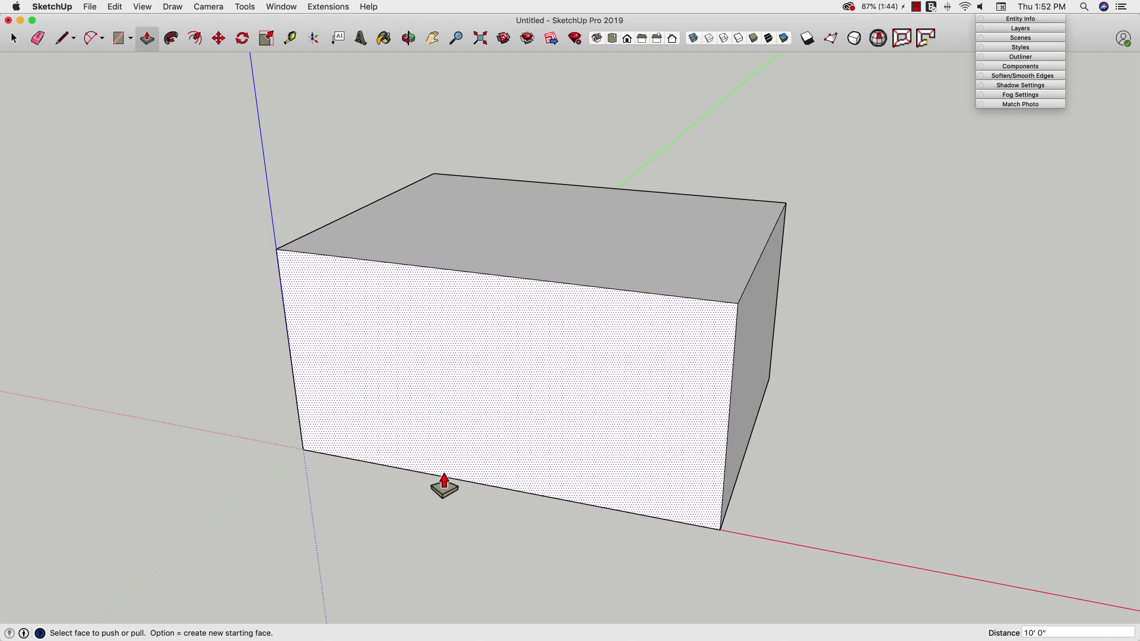
Draw a 4' by 14' door rectangle centred on the front wall's bottom midpoint and erase its below-ground part
{"action": "key", "text": "r"}
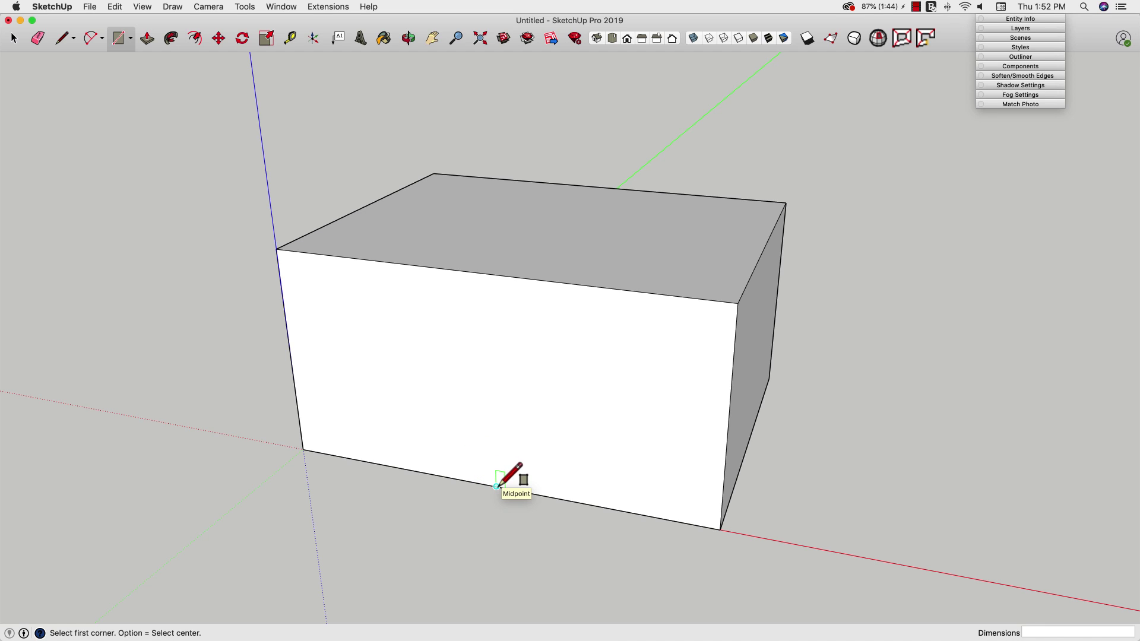
{"action": "key", "text": "alt"}
{"action": "left_click", "coordinate": [497, 487]}
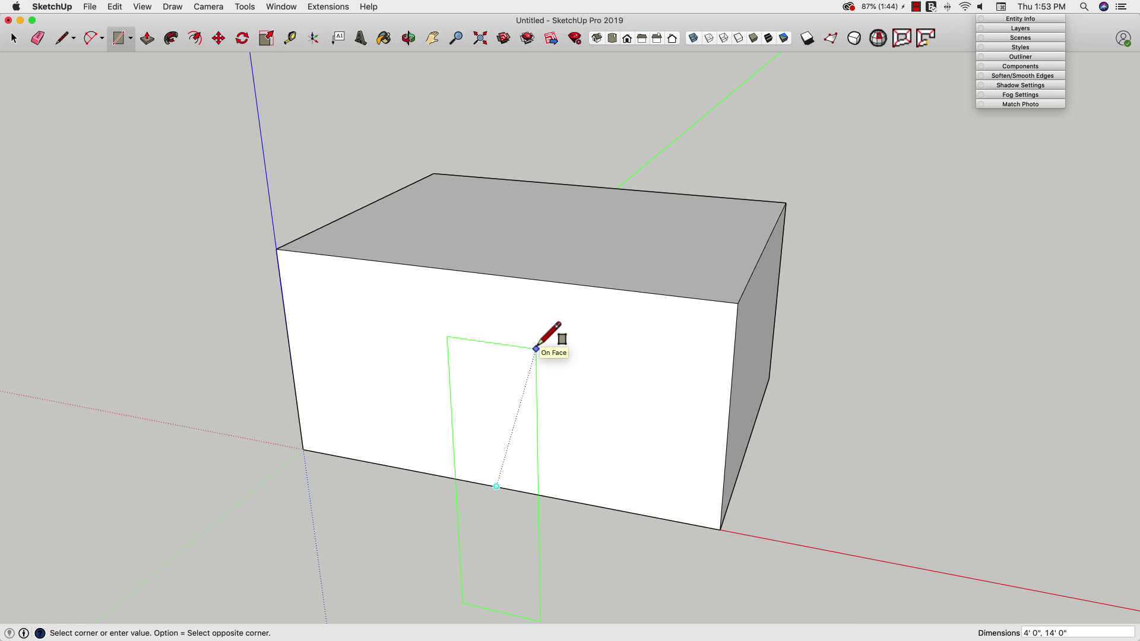
{"action": "left_click", "coordinate": [535, 349]}
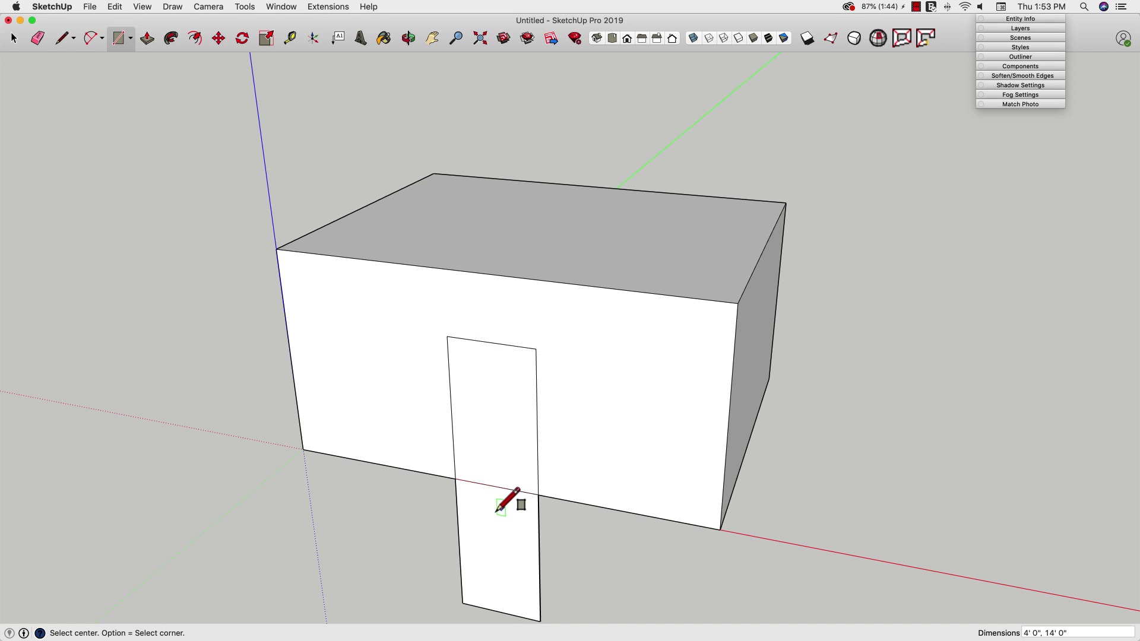
{"action": "key", "text": "e"}
{"action": "mouse_move", "coordinate": [451, 543]}
{"action": "left_mouse_down"}
{"action": "mouse_move", "coordinate": [471, 608]}
{"action": "mouse_move", "coordinate": [494, 617]}
{"action": "mouse_move", "coordinate": [529, 611]}
{"action": "mouse_move", "coordinate": [545, 564]}
{"action": "left_mouse_up"}
Push the door face 1' into the front wall
{"action": "key", "text": "p"}
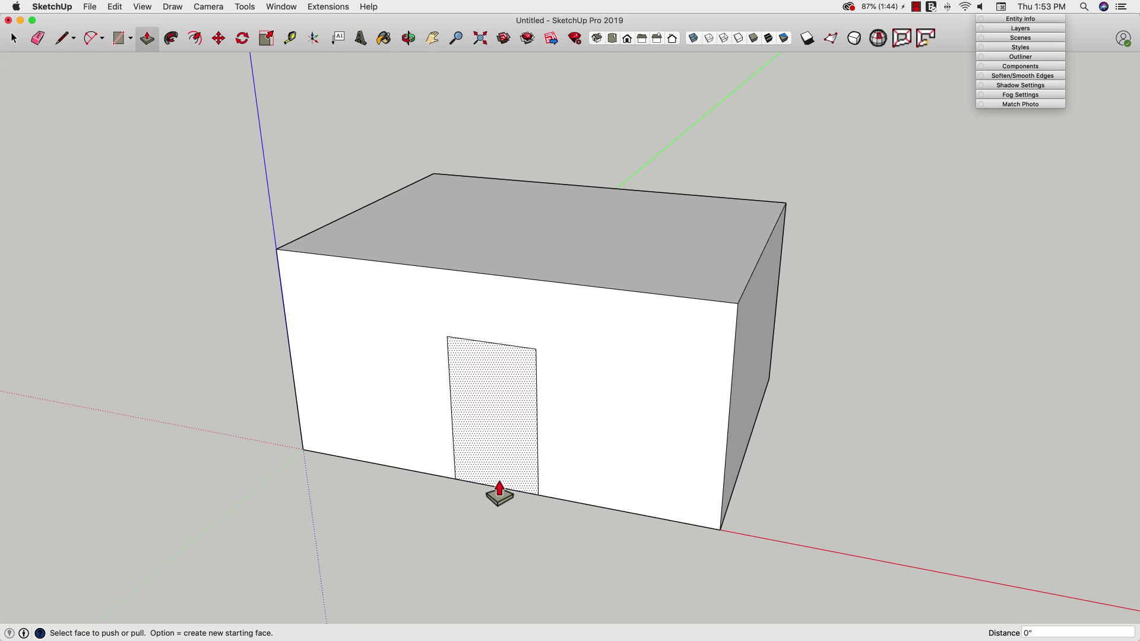
{"action": "left_click", "coordinate": [498, 488]}
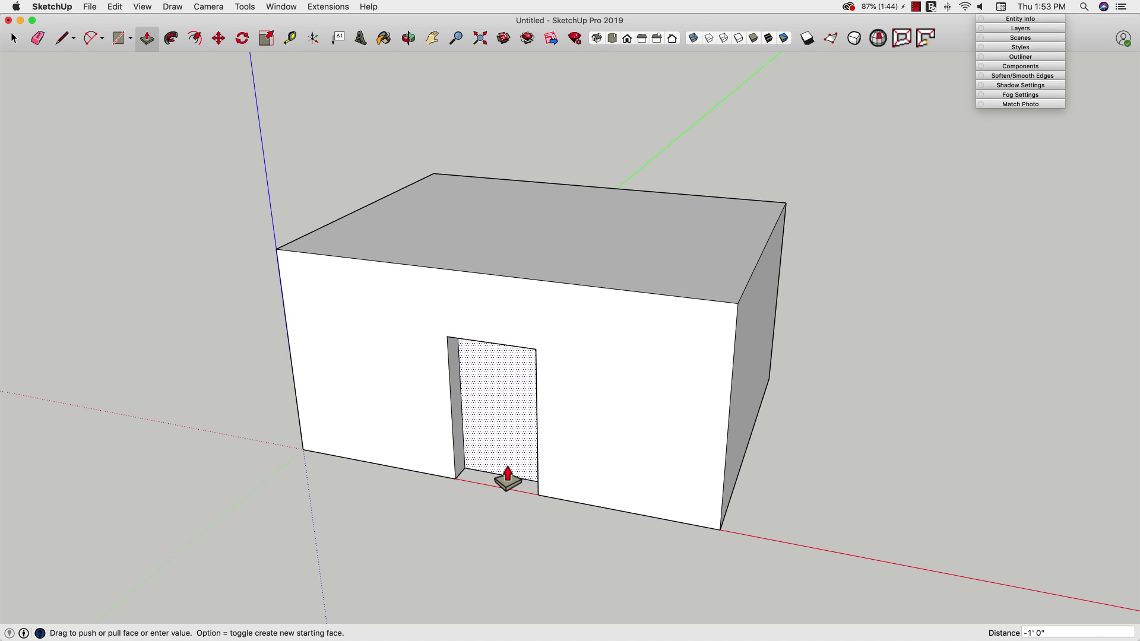
{"action": "left_click", "coordinate": [505, 479]}
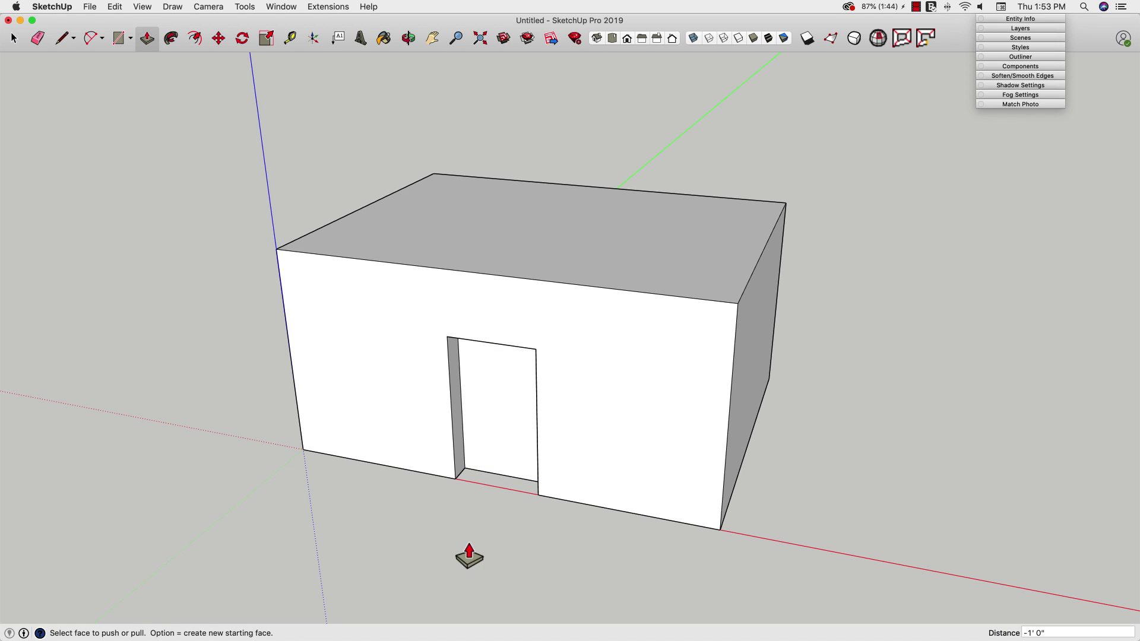
{"action": "mouse_move", "coordinate": [407, 542]}
{"action": "middle_mouse_down"}
{"action": "mouse_move", "coordinate": [480, 526]}
{"action": "mouse_move", "coordinate": [501, 501]}
{"action": "mouse_move", "coordinate": [436, 473]}
{"action": "middle_mouse_up"}
{"action": "key", "text": "l"}
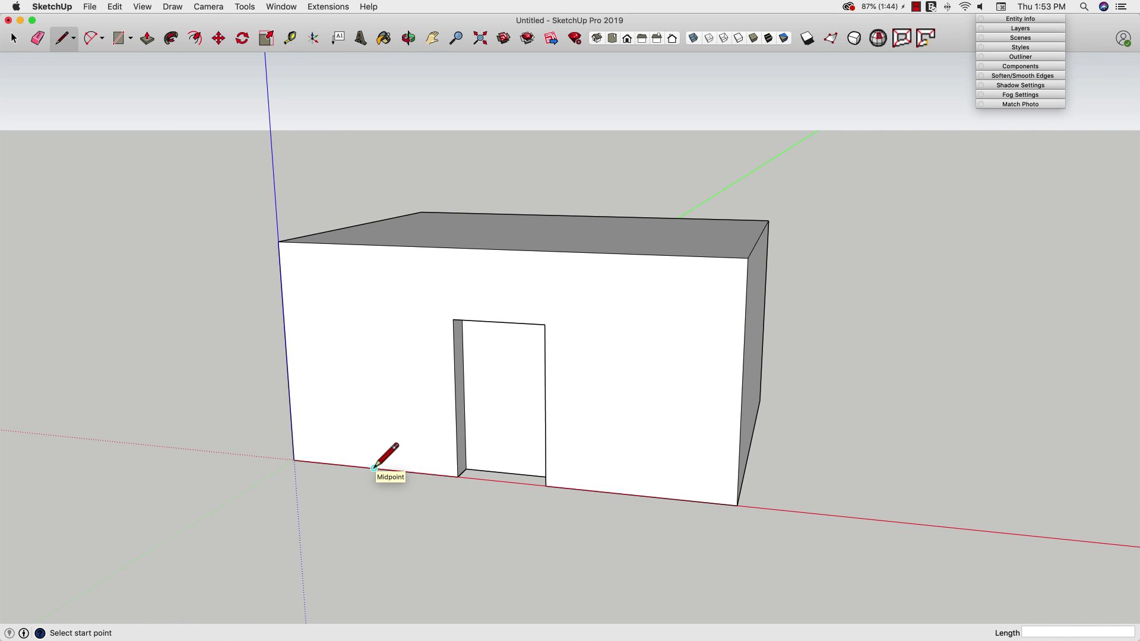
Outline a 3'-wide window rectangle on the front wall left of the door
{"action": "left_click", "coordinate": [374, 468]}
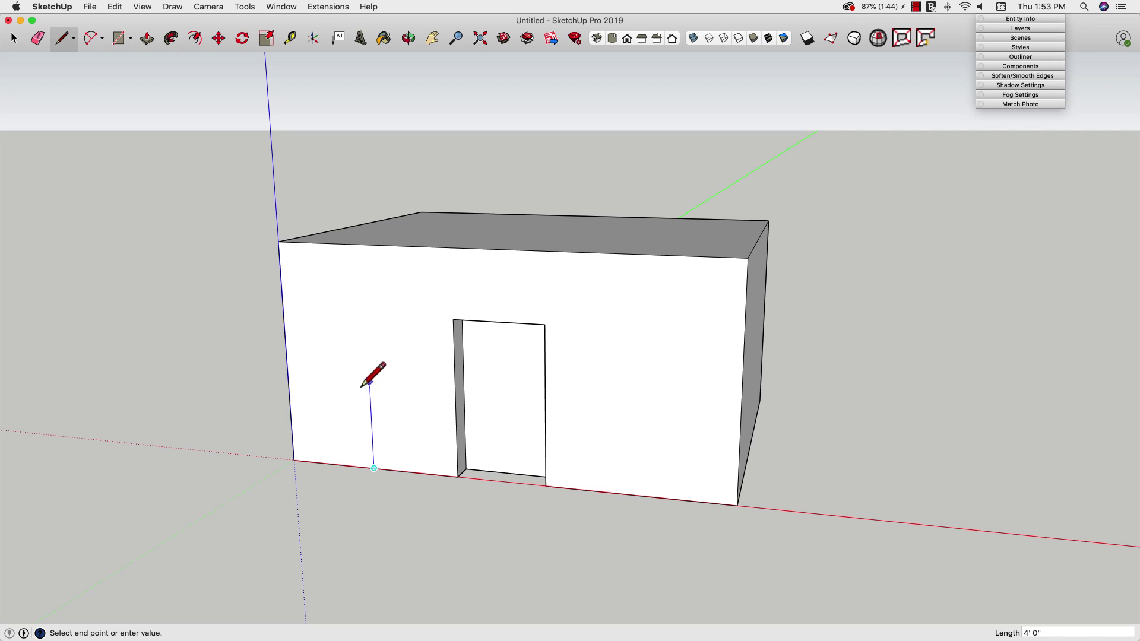
{"action": "key", "text": "Escape"}
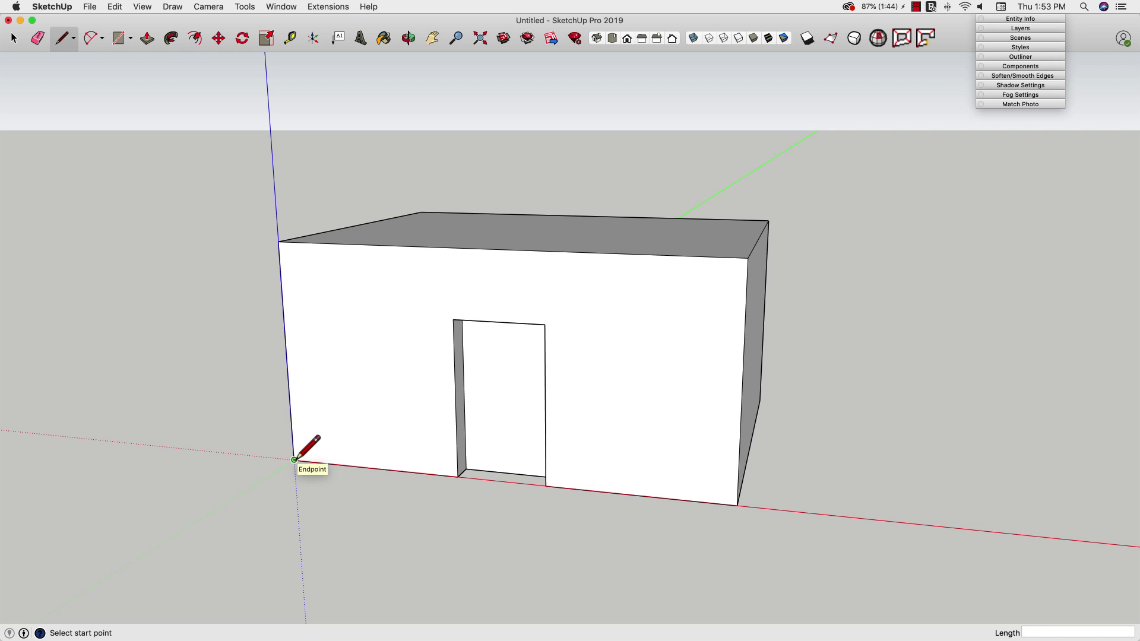
{"action": "left_click", "coordinate": [333, 463]}
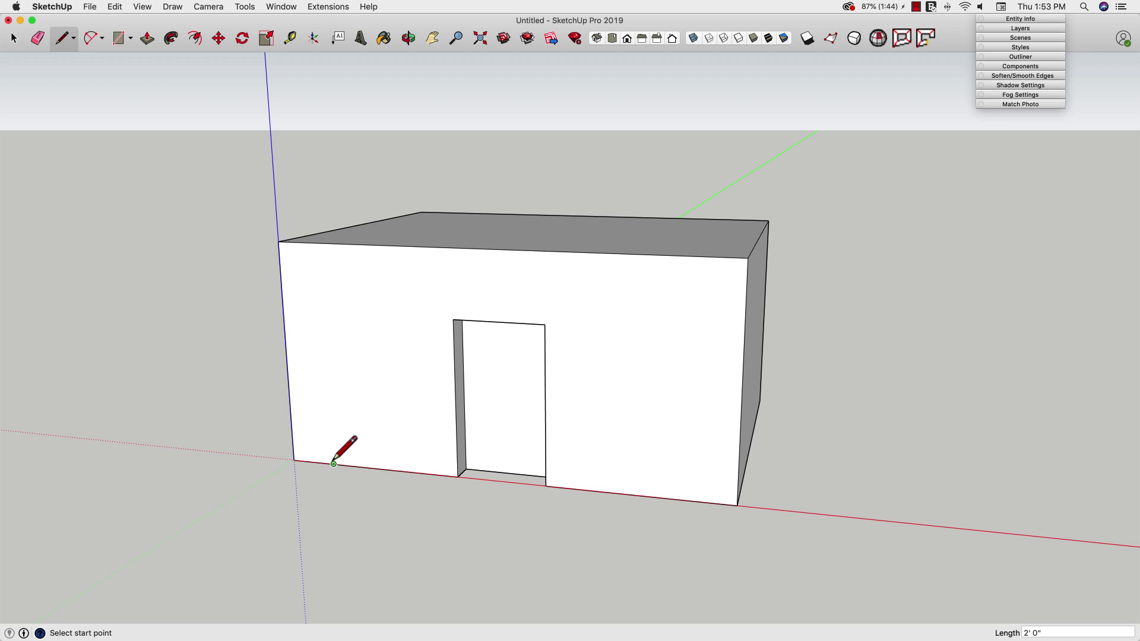
{"action": "left_click", "coordinate": [324, 312]}
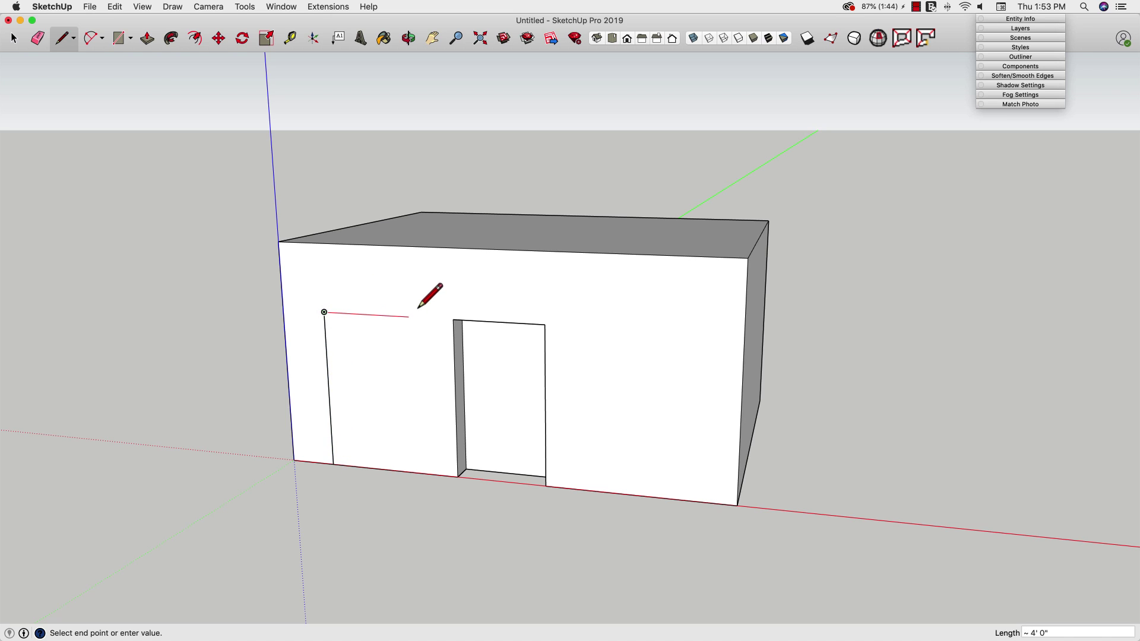
{"action": "left_click", "coordinate": [387, 316]}
{"action": "left_click", "coordinate": [391, 406]}
{"action": "left_click", "coordinate": [330, 402]}
Erase the leftover edge below the window and push the window face into the wall
{"action": "key", "text": "e"}
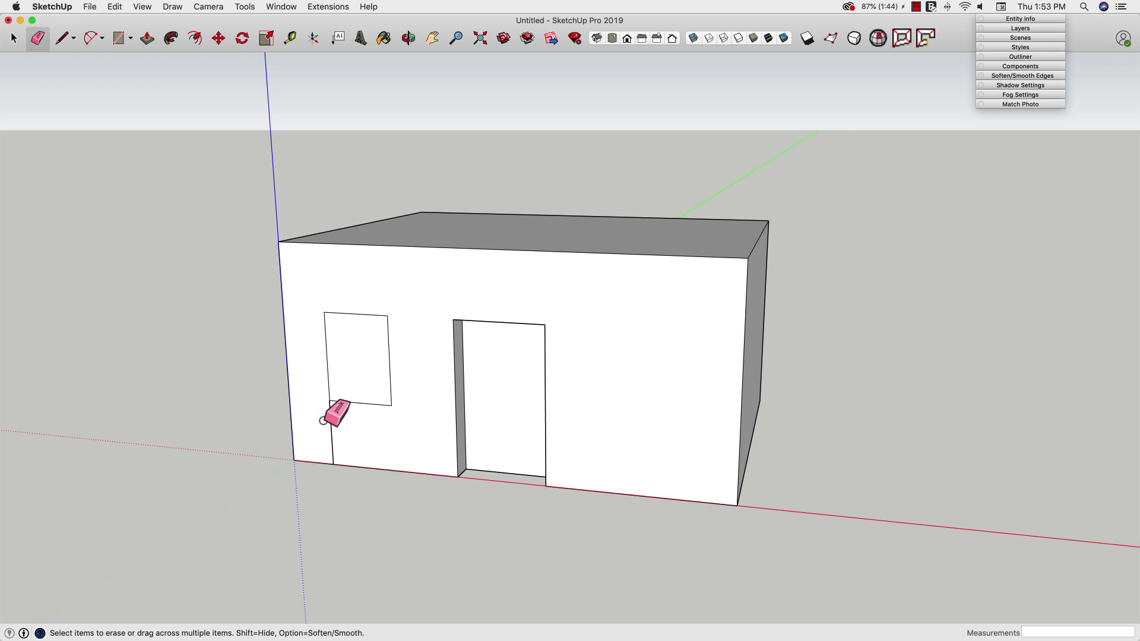
{"action": "left_click", "coordinate": [331, 418]}
{"action": "key", "text": "p"}
{"action": "left_click", "coordinate": [349, 377]}
{"action": "left_click", "coordinate": [343, 377]}
{"action": "middle_click_drag", "start_coordinate": [356, 371], "coordinate": [310, 432]}
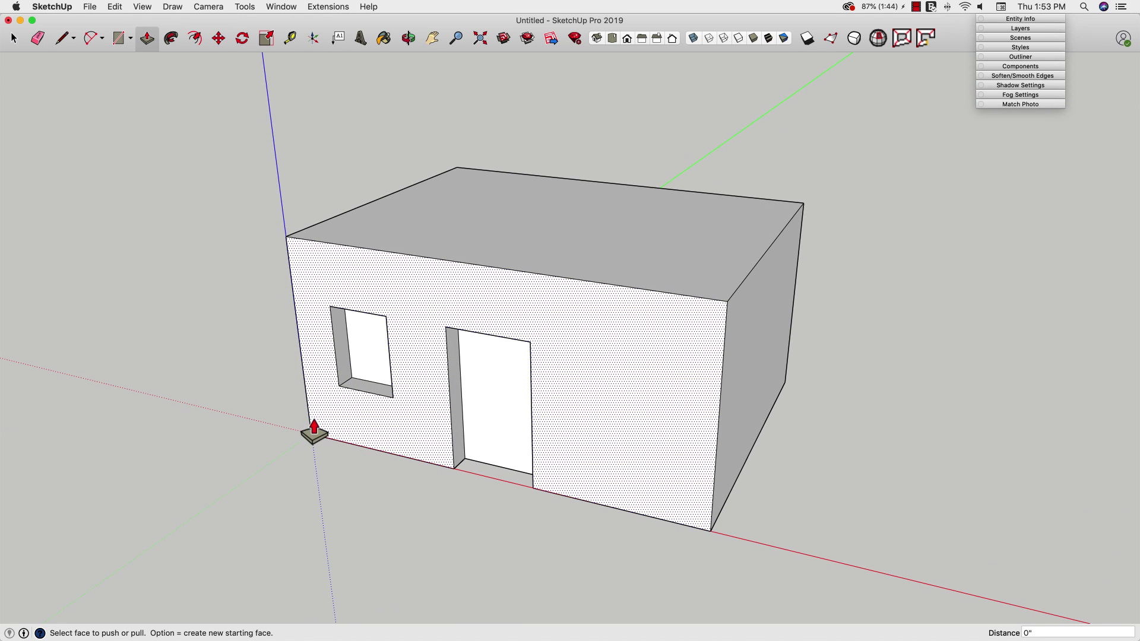
{"action": "key", "text": "space"}
Copy the recessed window along the red axis to the right of the door
{"action": "left_click_drag", "start_coordinate": [432, 409], "coordinate": [420, 436]}
{"action": "mouse_move", "coordinate": [420, 436]}
{"action": "middle_mouse_down"}
{"action": "mouse_move", "coordinate": [407, 427]}
{"action": "mouse_move", "coordinate": [524, 382]}
{"action": "mouse_move", "coordinate": [434, 454]}
{"action": "middle_mouse_up"}
{"action": "key", "text": "m"}
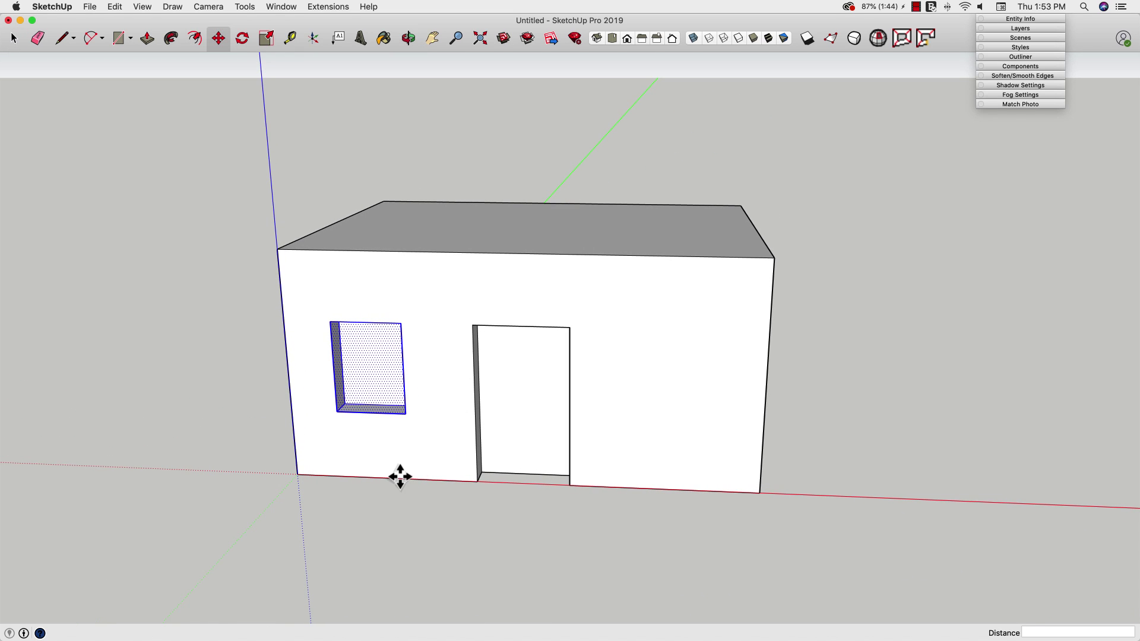
{"action": "left_click", "coordinate": [375, 411]}
{"action": "key", "text": "alt"}
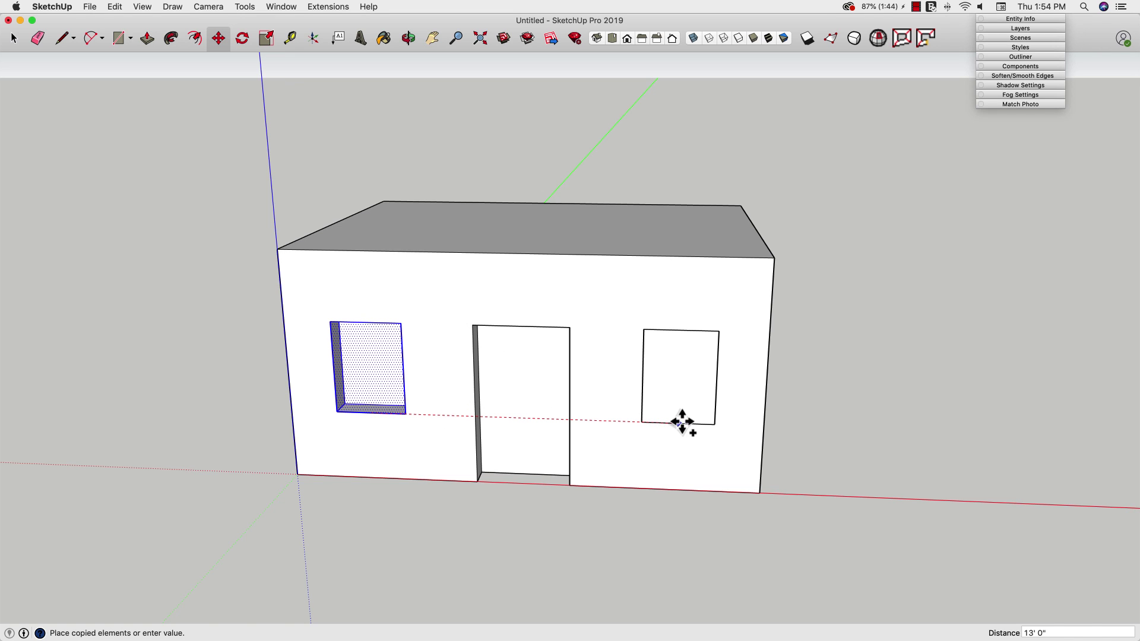
{"action": "left_click", "coordinate": [682, 421]}
Orbit around the house and select its flat top face
{"action": "middle_click_drag", "start_coordinate": [913, 516], "coordinate": [682, 590]}
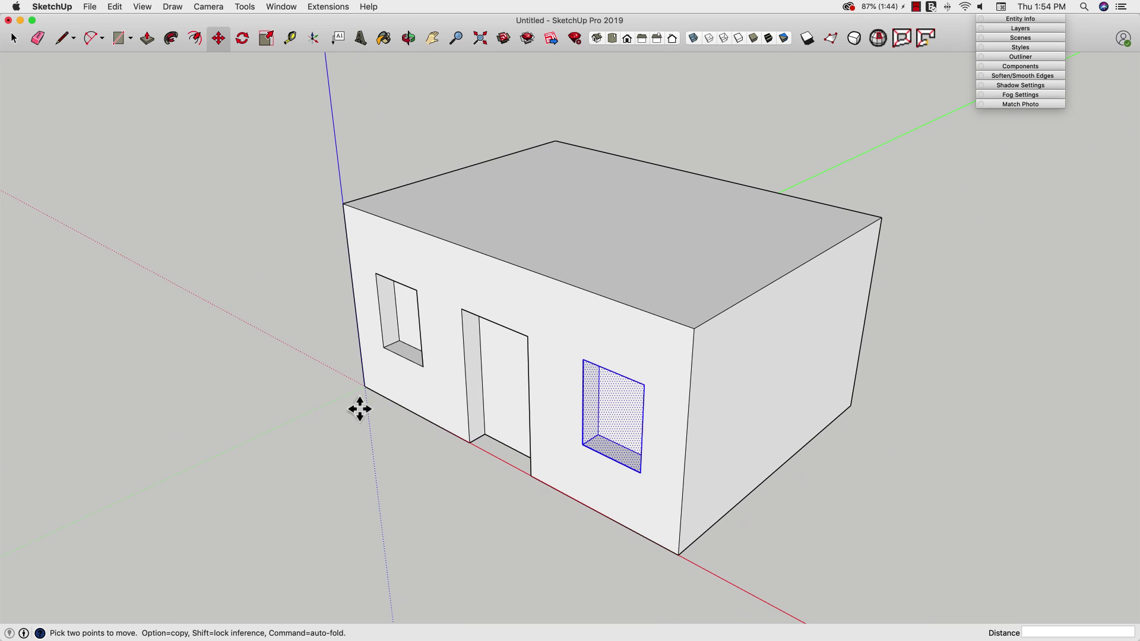
{"action": "scroll", "coordinate": [557, 535], "scroll_direction": "down", "scroll_amount": 2}
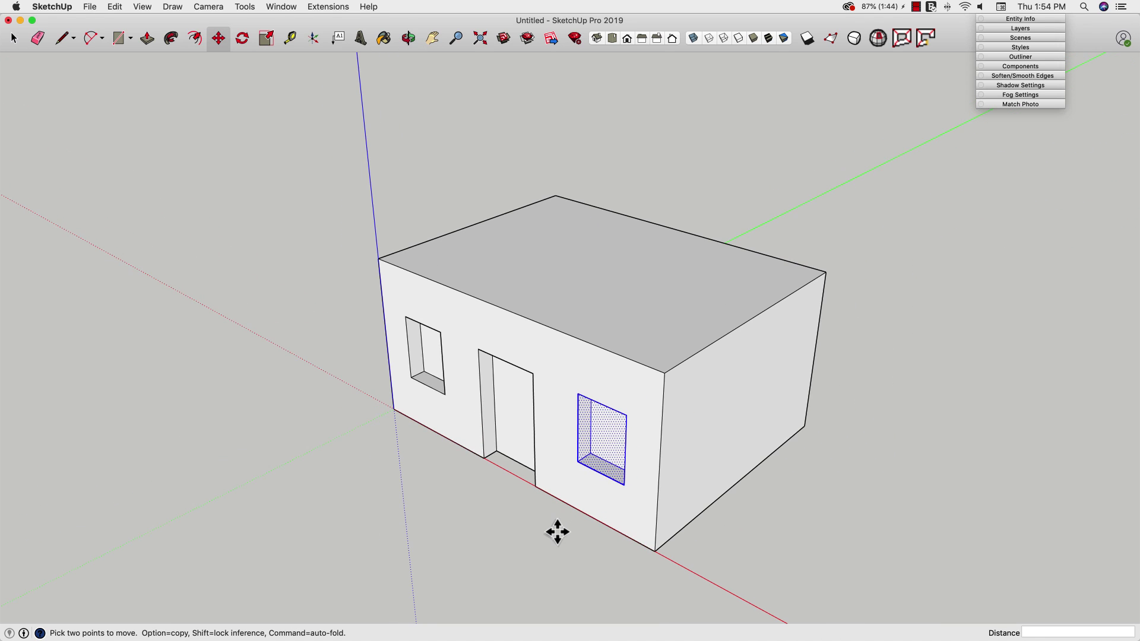
{"action": "middle_click_drag", "start_coordinate": [839, 511], "coordinate": [618, 494]}
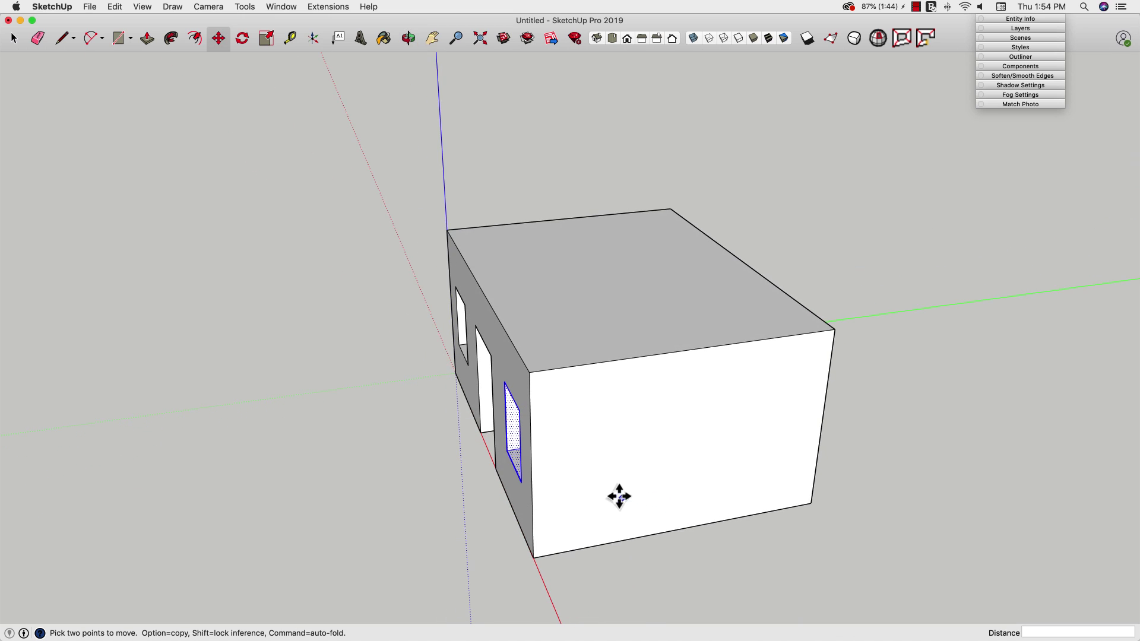
{"action": "key", "text": "space"}
{"action": "left_click", "coordinate": [852, 311]}
{"action": "left_click", "coordinate": [693, 324]}
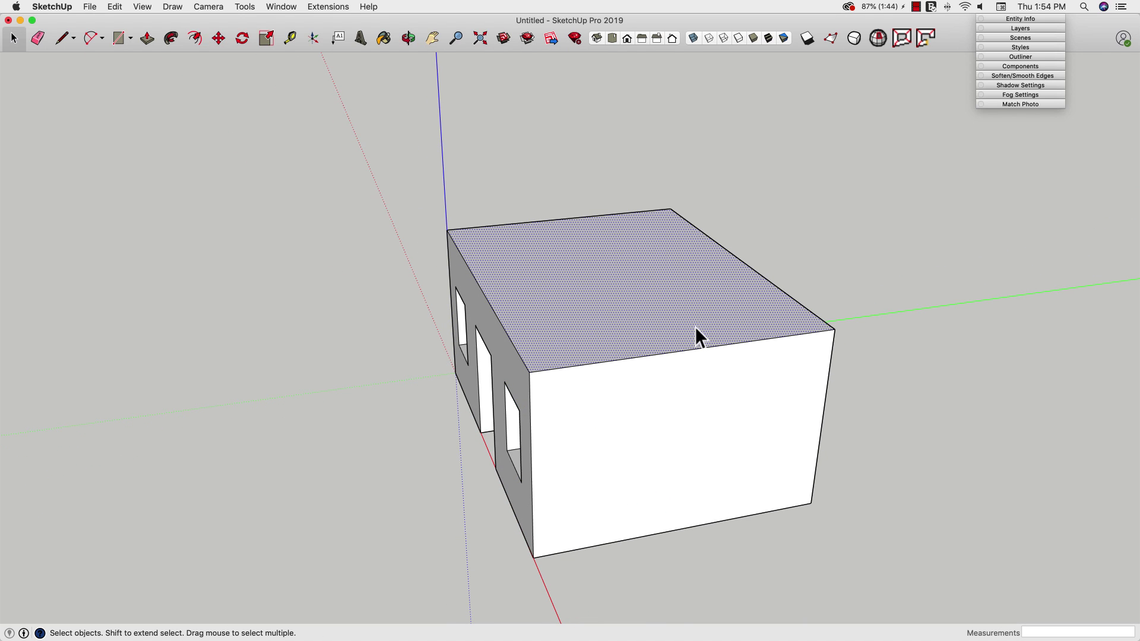
{"action": "key", "text": "q"}
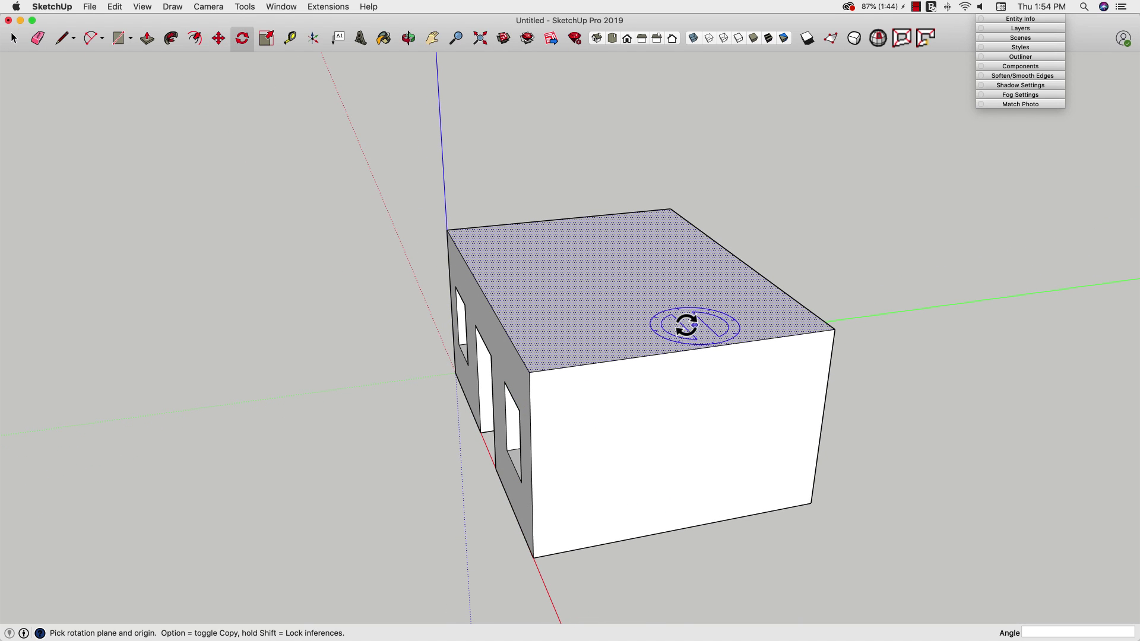
Rotate the top face 45° about the front top edge, then rotate the remaining triangular face from the far corner
{"action": "left_click", "coordinate": [529, 373]}
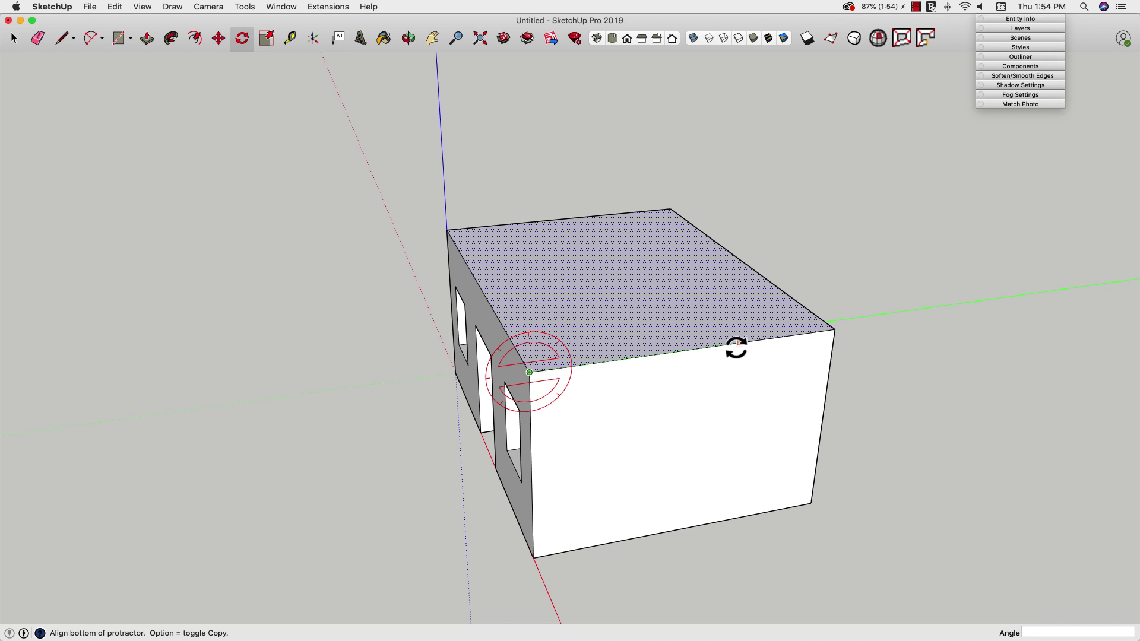
{"action": "left_click", "coordinate": [739, 343]}
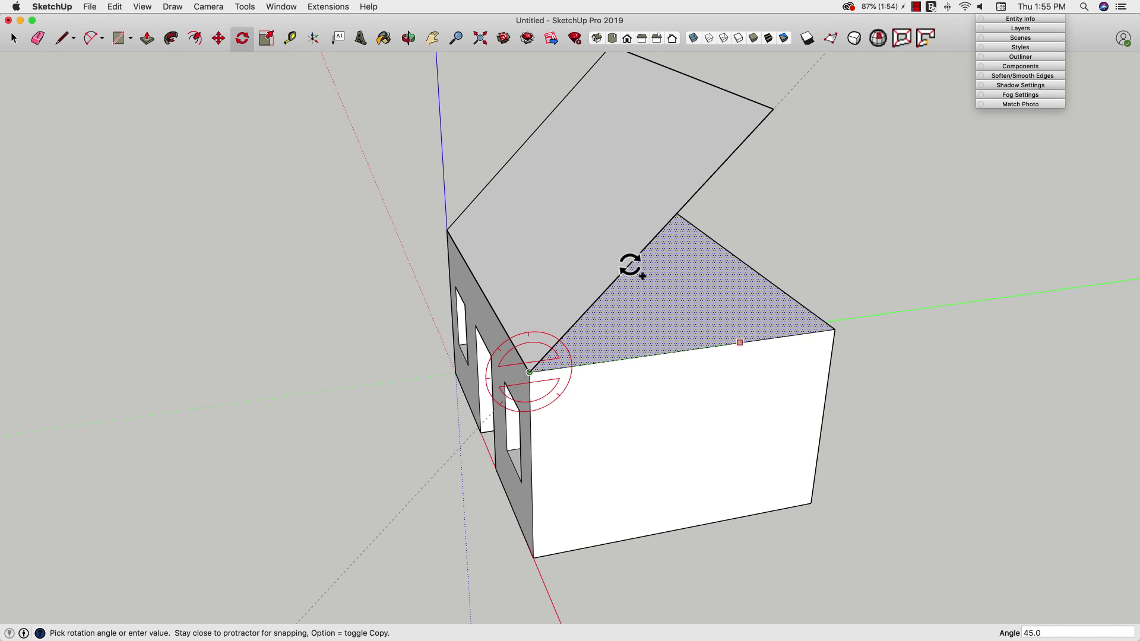
{"action": "left_click", "coordinate": [629, 265]}
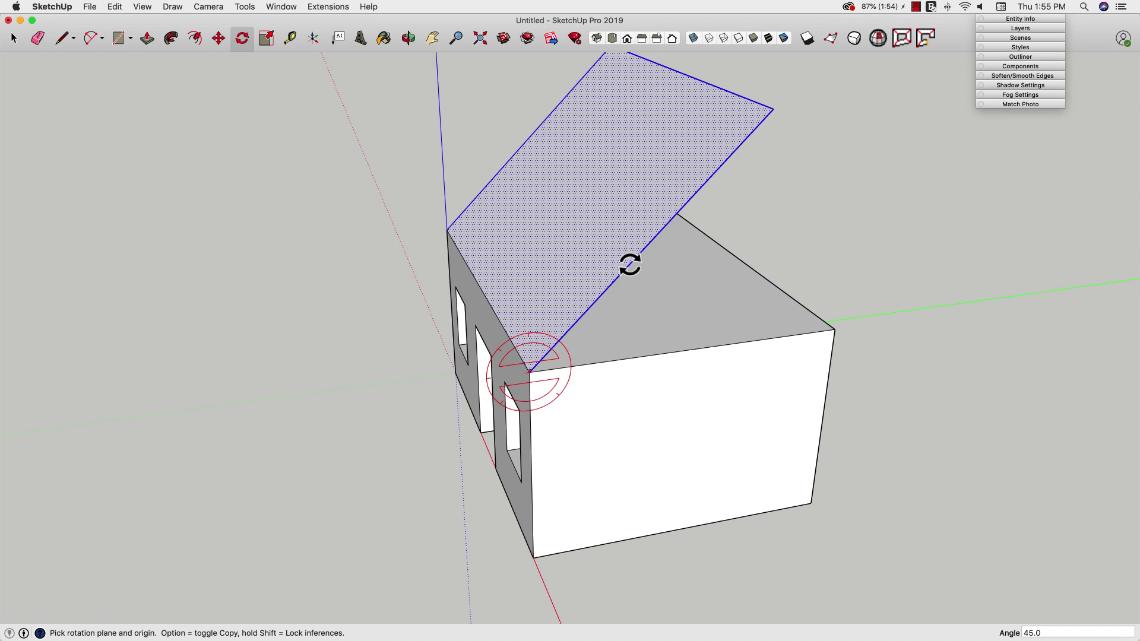
{"action": "key", "text": "space"}
{"action": "left_click", "coordinate": [706, 322]}
{"action": "key", "text": "q"}
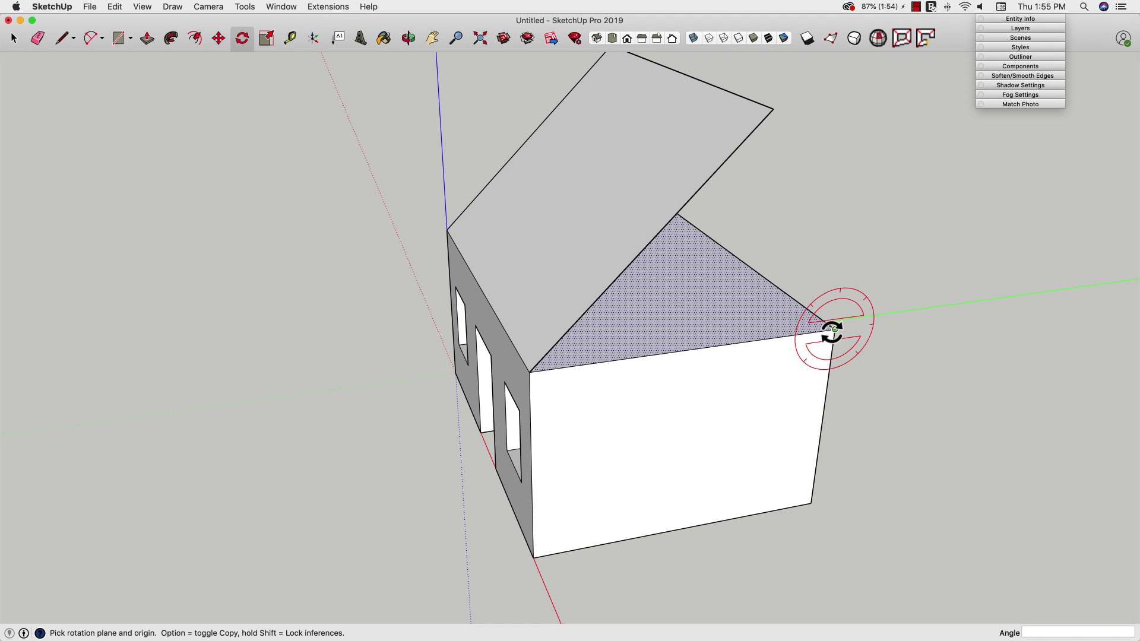
{"action": "left_click", "coordinate": [816, 334]}
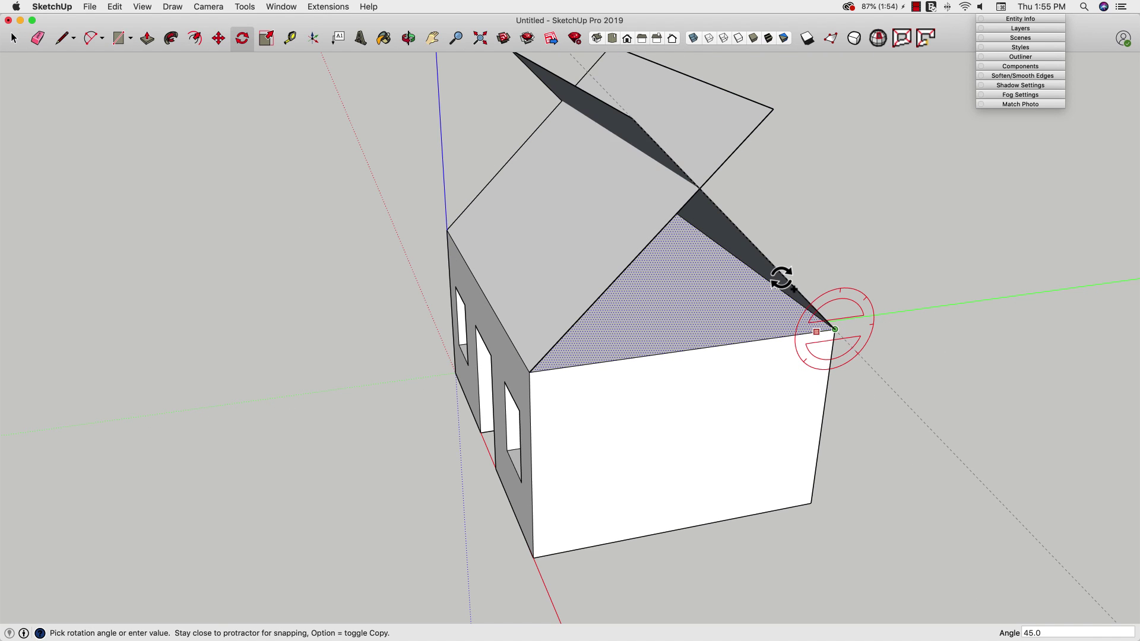
{"action": "key", "text": "Escape"}
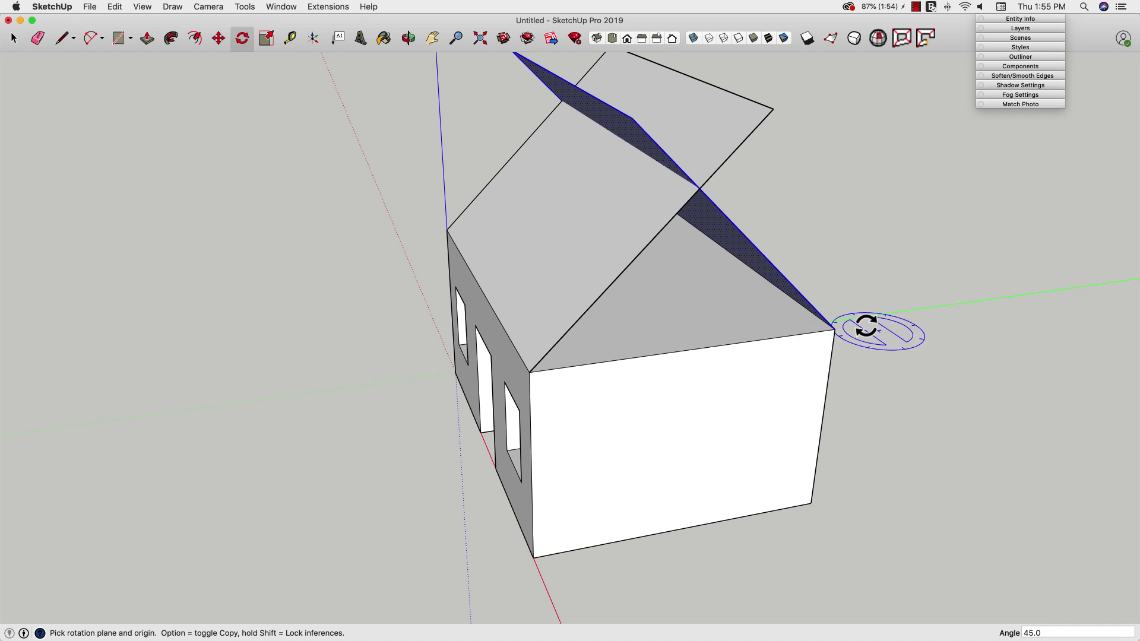
{"action": "middle_click_drag", "start_coordinate": [865, 323], "coordinate": [550, 518]}
Draw the ridge line along the roof peak and erase the folded, overshooting and stray edges
{"action": "key", "text": "l"}
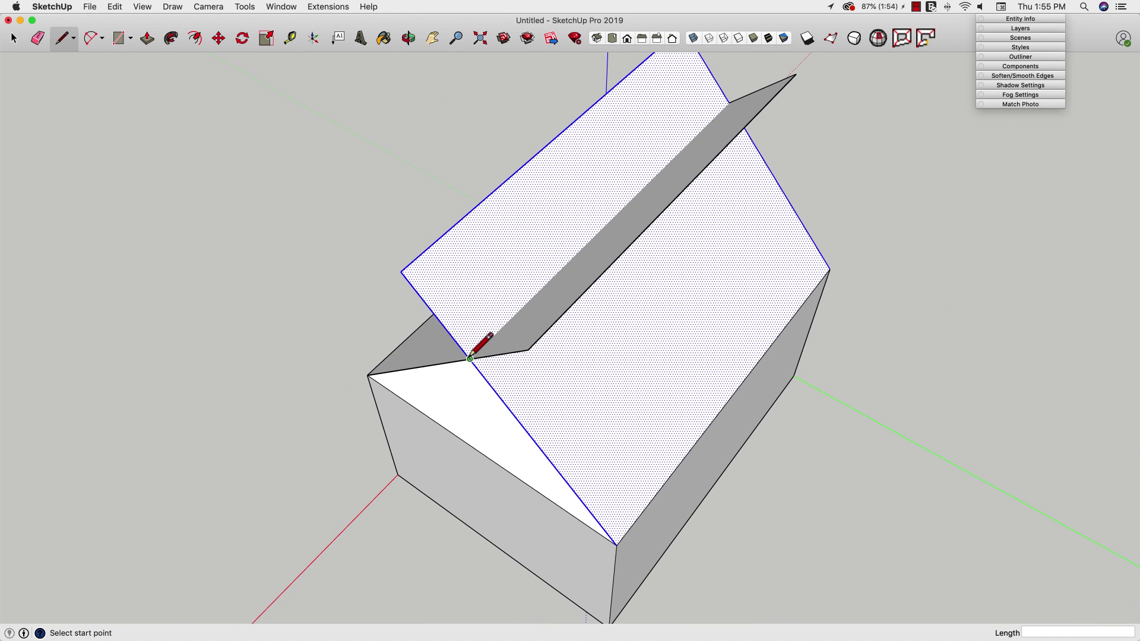
{"action": "left_click", "coordinate": [469, 359]}
{"action": "left_click", "coordinate": [729, 102]}
{"action": "key", "text": "e"}
{"action": "left_click", "coordinate": [778, 94]}
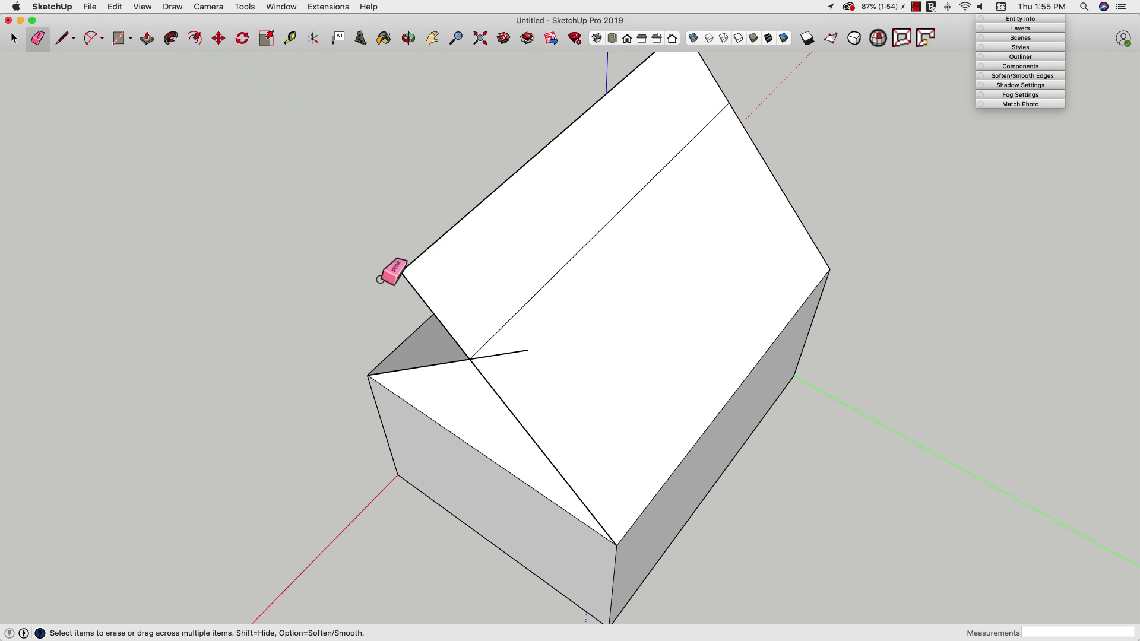
{"action": "left_click_drag", "start_coordinate": [417, 261], "coordinate": [419, 308]}
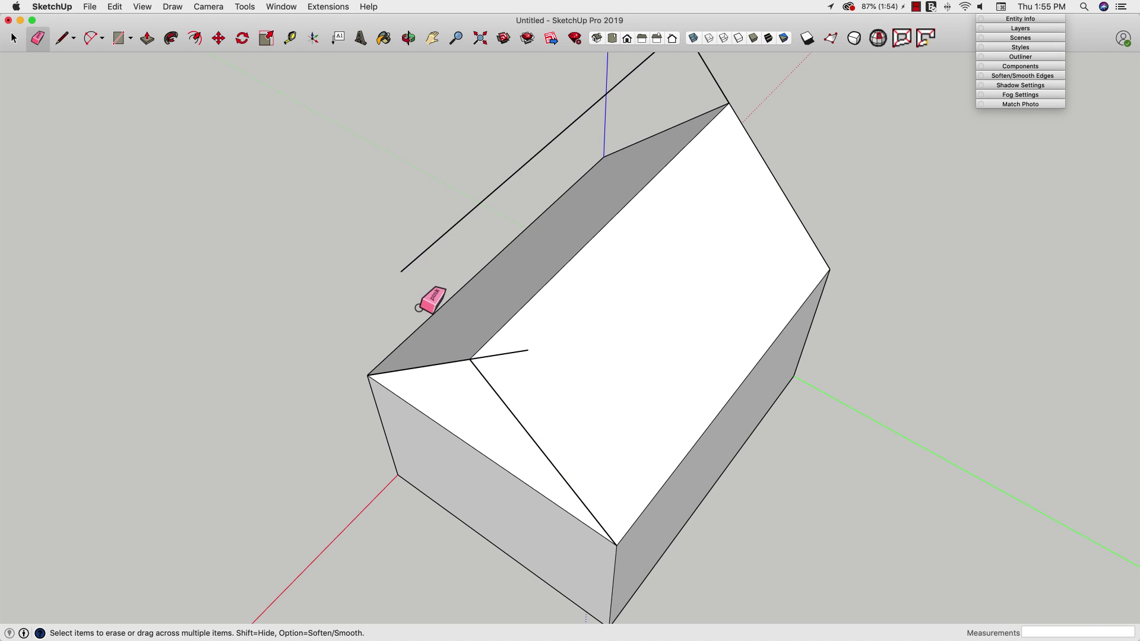
{"action": "left_click", "coordinate": [424, 253]}
{"action": "scroll", "coordinate": [451, 275], "scroll_direction": "down", "scroll_amount": 2}
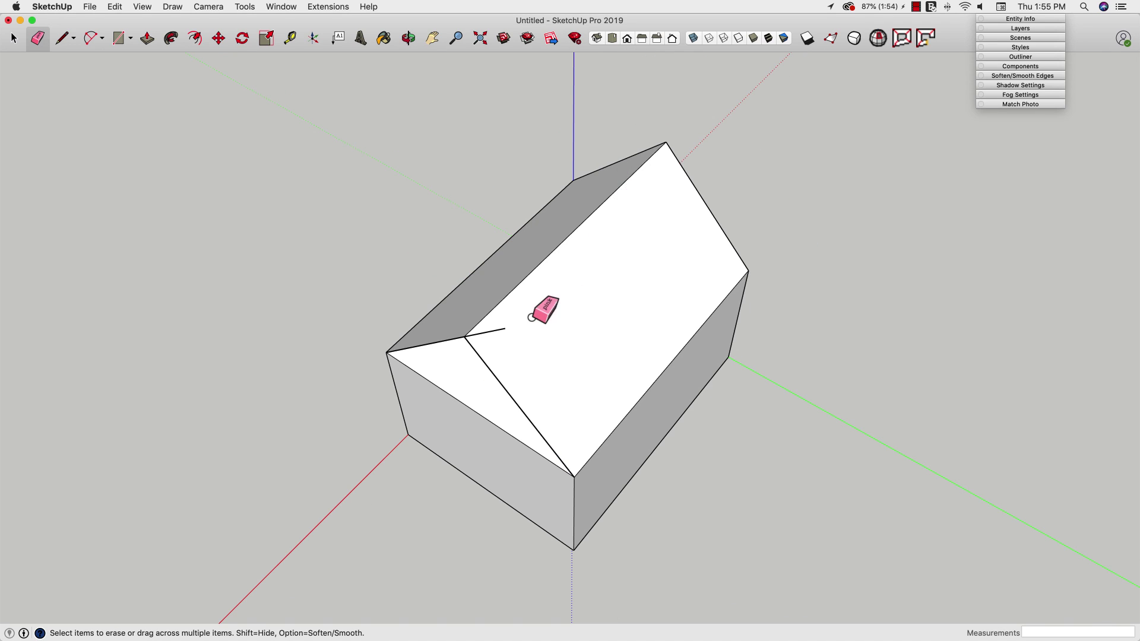
{"action": "left_click", "coordinate": [493, 330]}
Draw a 15' line and an eave line to close the gable end into a triangular face
{"action": "key", "text": "l"}
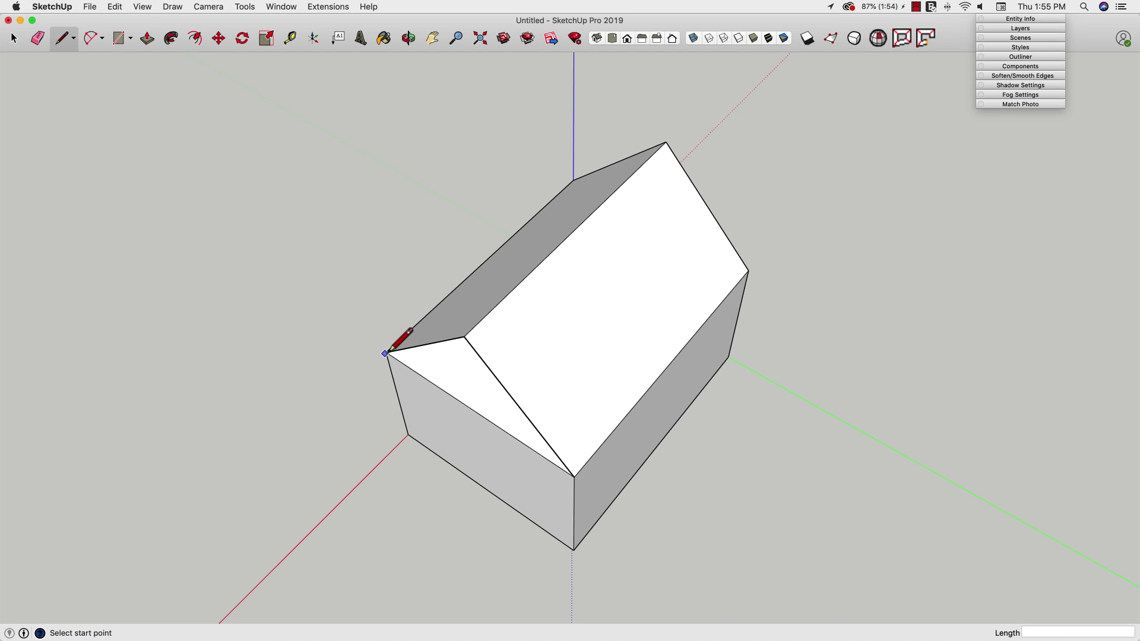
{"action": "left_click", "coordinate": [387, 352]}
{"action": "left_click", "coordinate": [573, 476]}
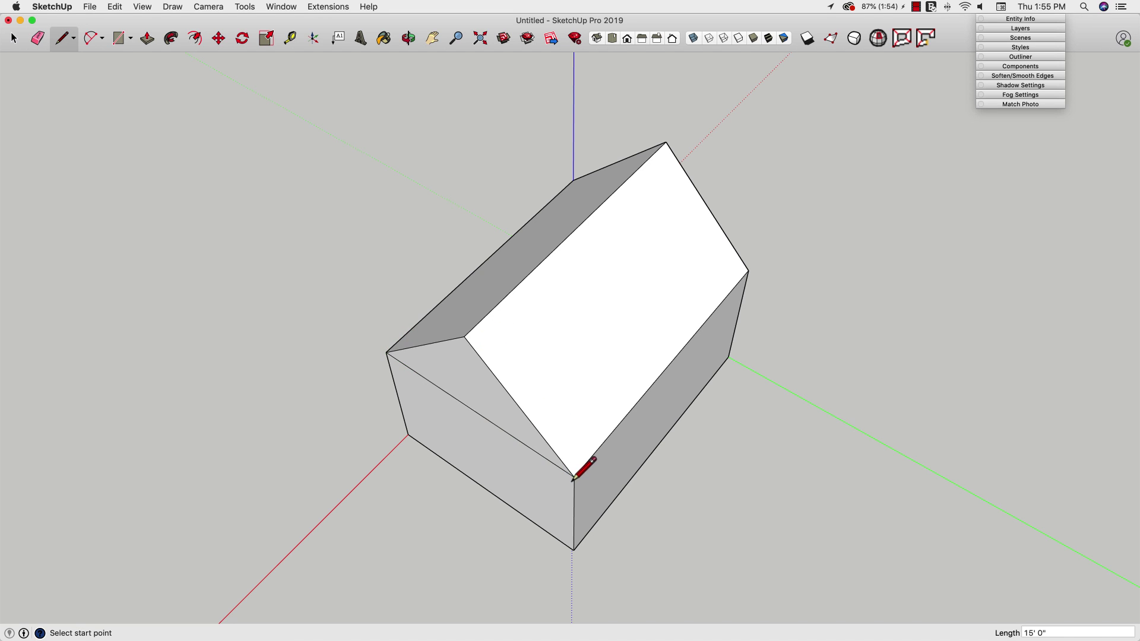
{"action": "mouse_move", "coordinate": [573, 478]}
{"action": "middle_mouse_down"}
{"action": "mouse_move", "coordinate": [786, 305]}
{"action": "mouse_move", "coordinate": [82, 185]}
{"action": "middle_mouse_up"}
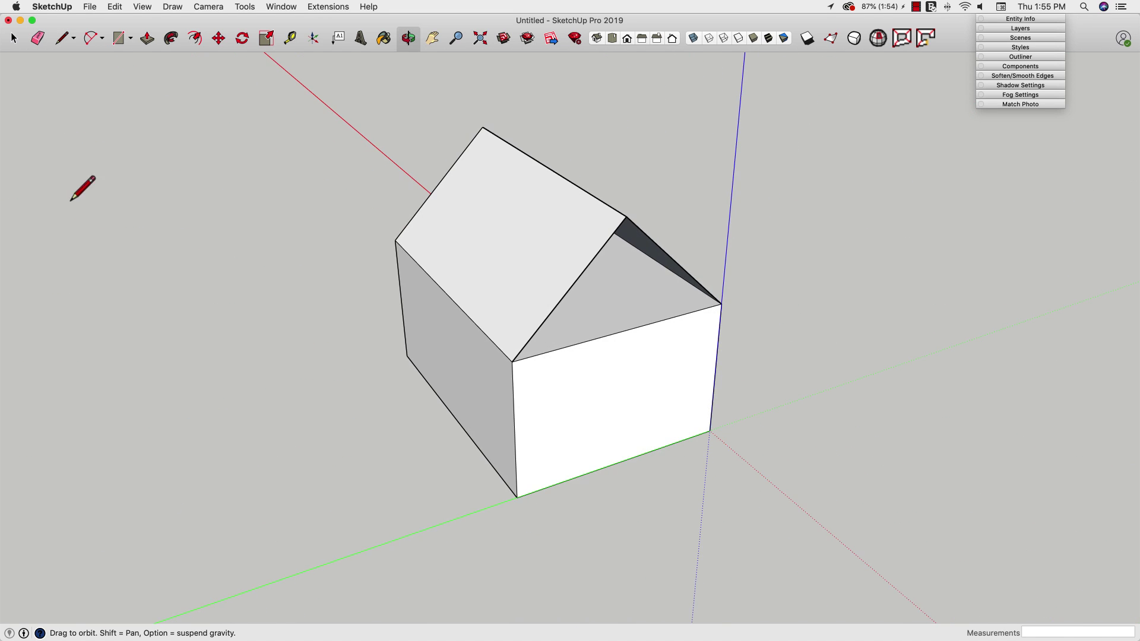
{"action": "left_click", "coordinate": [511, 361]}
{"action": "left_click", "coordinate": [721, 305]}
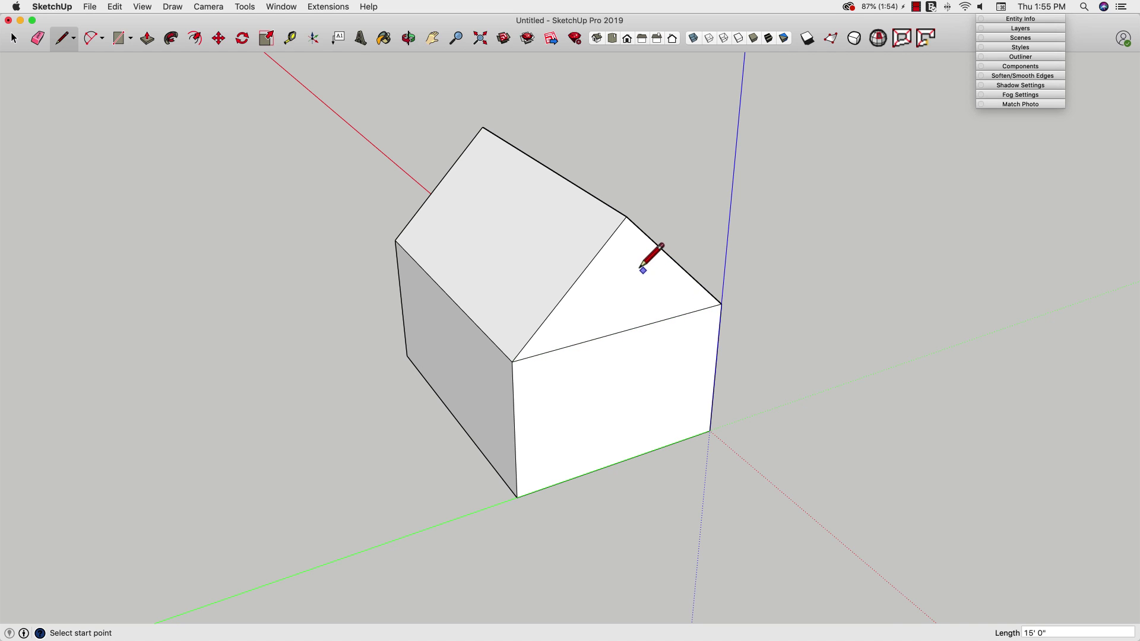
{"action": "scroll", "coordinate": [629, 267], "scroll_direction": "up", "scroll_amount": 3}
{"action": "key", "text": "space"}
Split the sloped roof edge with a short line and select both rake edges
{"action": "left_click", "coordinate": [586, 241]}
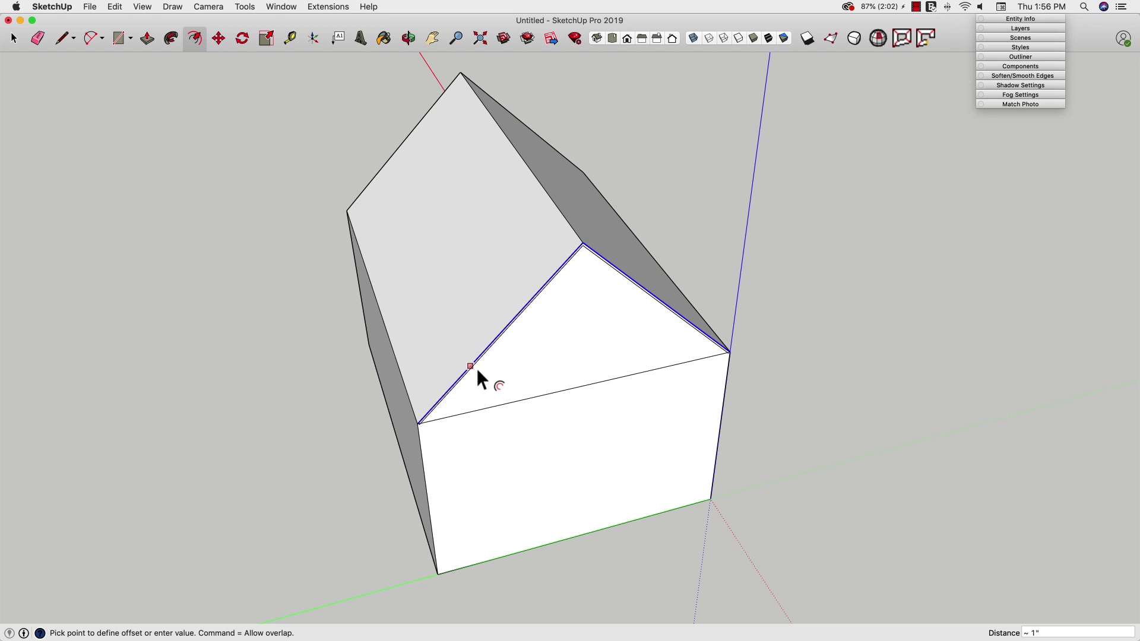
{"action": "key", "text": "l"}
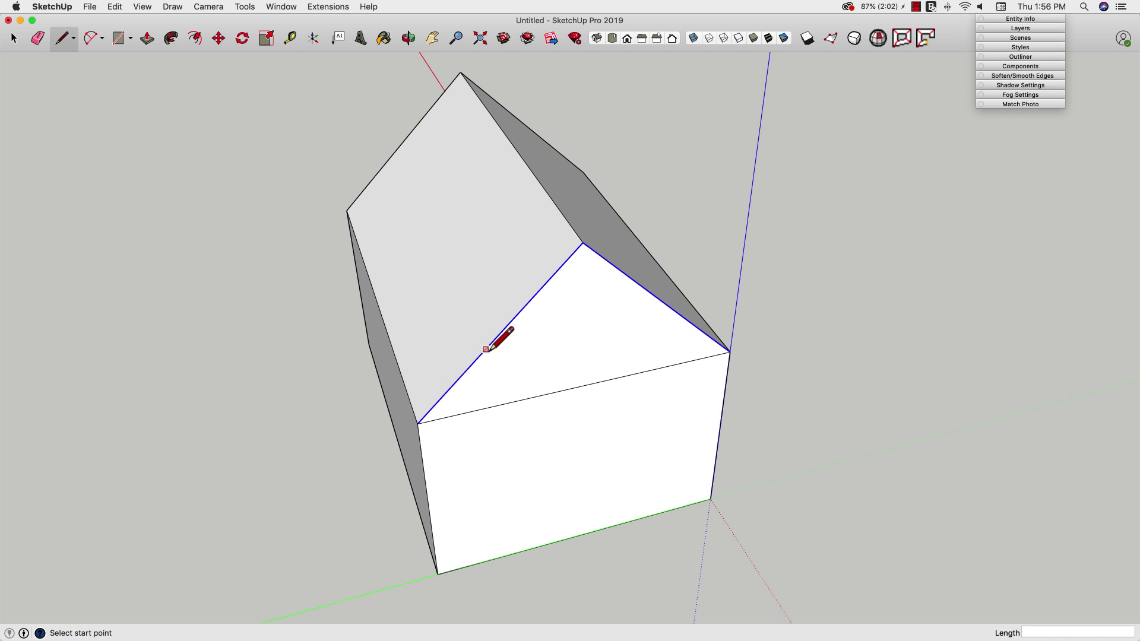
{"action": "left_click", "coordinate": [489, 345]}
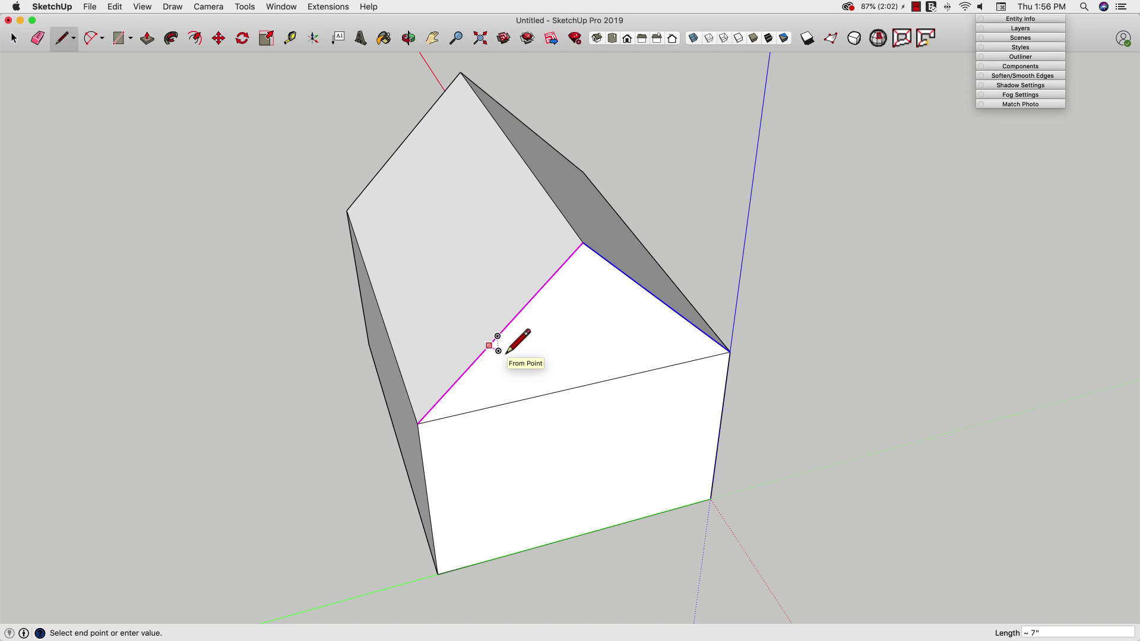
{"action": "left_click", "coordinate": [506, 356]}
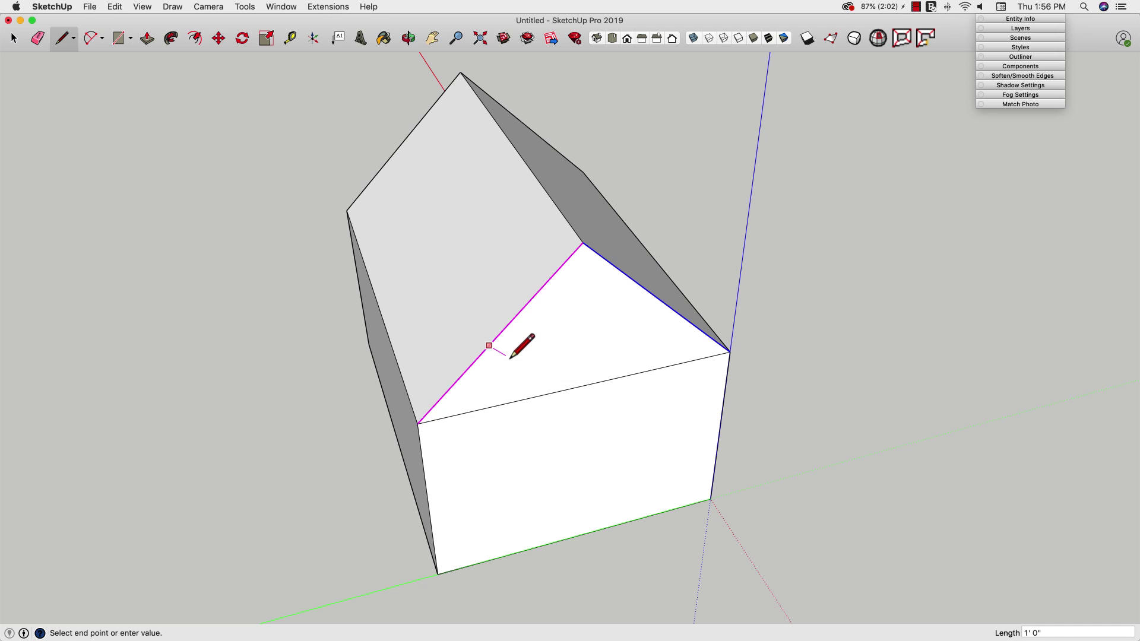
{"action": "key", "text": "space"}
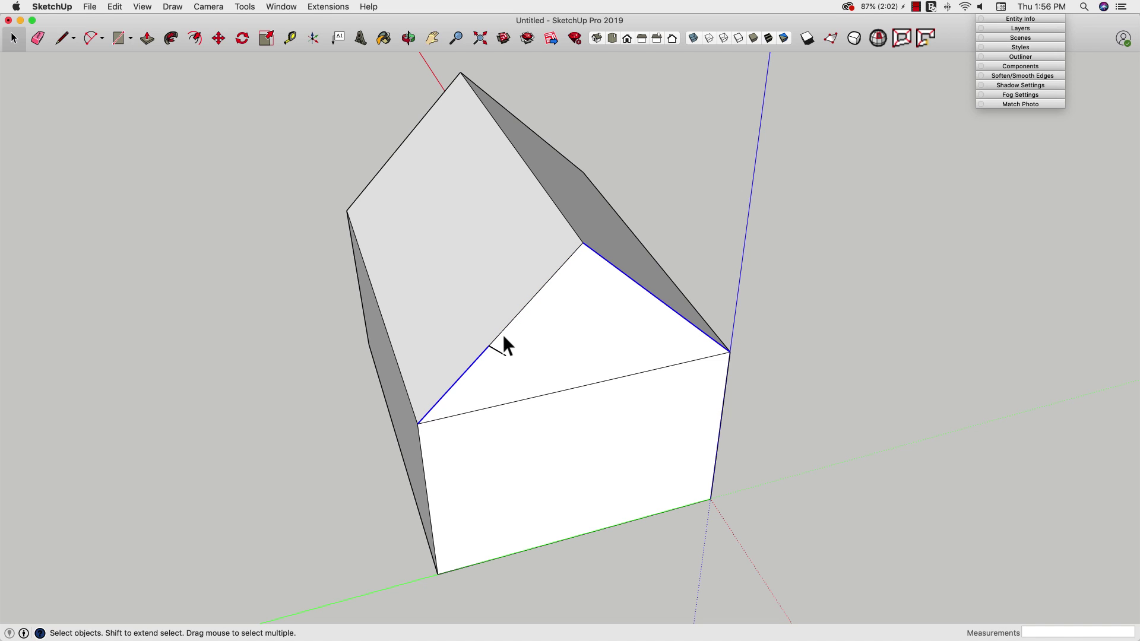
{"action": "left_click", "coordinate": [502, 333], "text": "shift"}
Offset the rake edges 1' inward, extend both offset lines to the wall, and erase the cross segment
{"action": "key", "text": "f"}
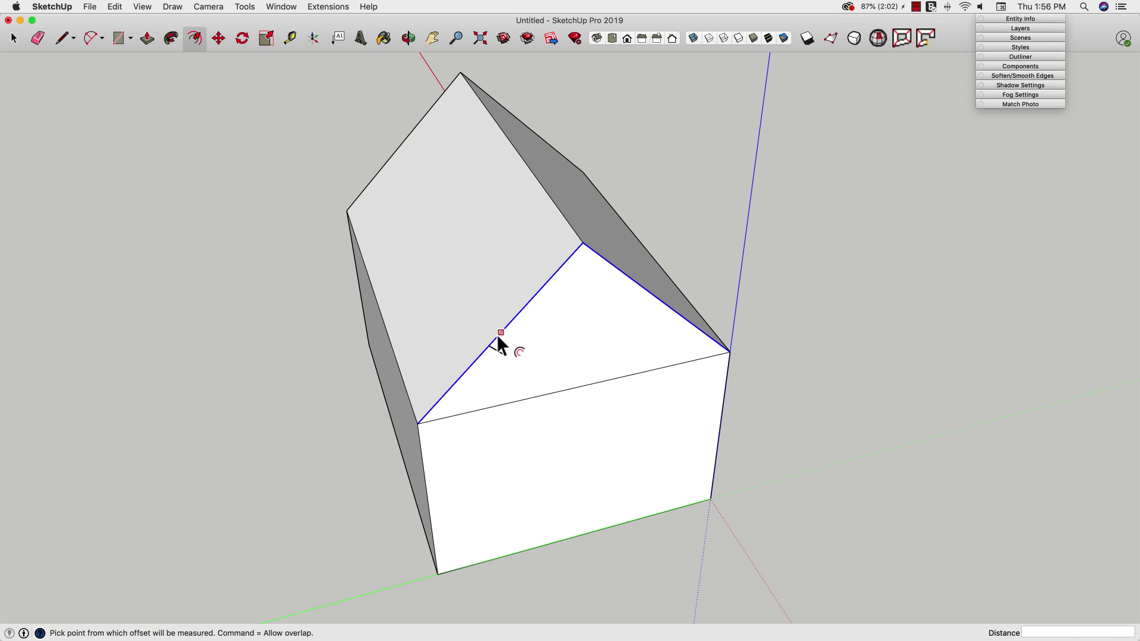
{"action": "left_click", "coordinate": [489, 345]}
{"action": "left_click", "coordinate": [507, 357]}
{"action": "key", "text": "l"}
{"action": "left_click", "coordinate": [421, 447]}
{"action": "left_click", "coordinate": [725, 357]}
{"action": "key", "text": "e"}
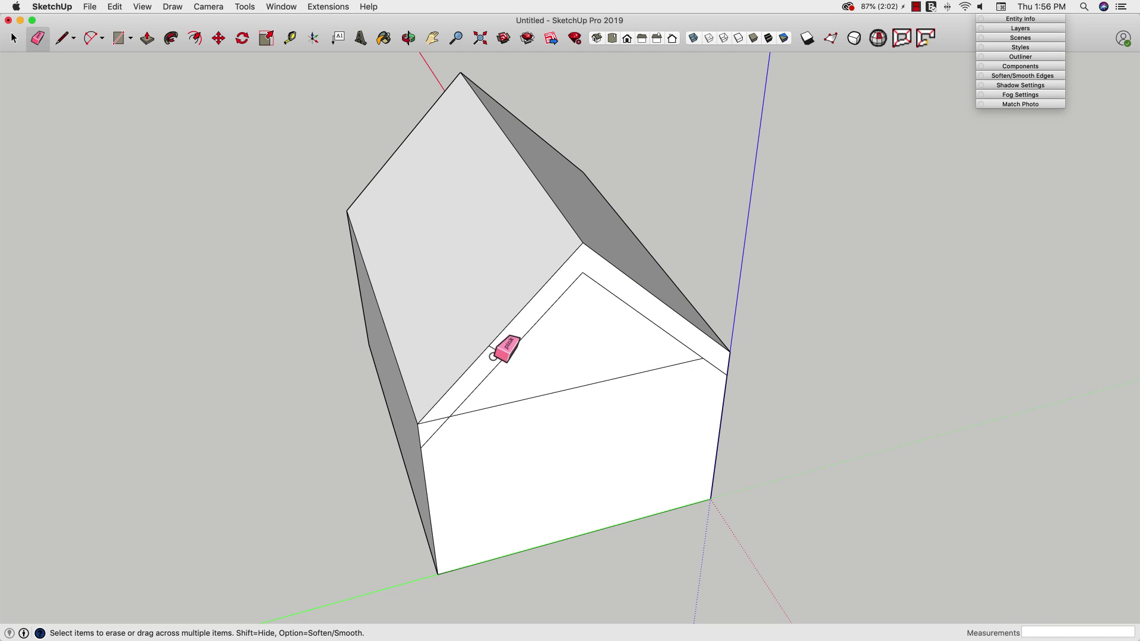
{"action": "left_click_drag", "start_coordinate": [501, 352], "coordinate": [425, 427]}
Pull the near gable's rake strip out 1' to form the roof overhang
{"action": "key", "text": "p"}
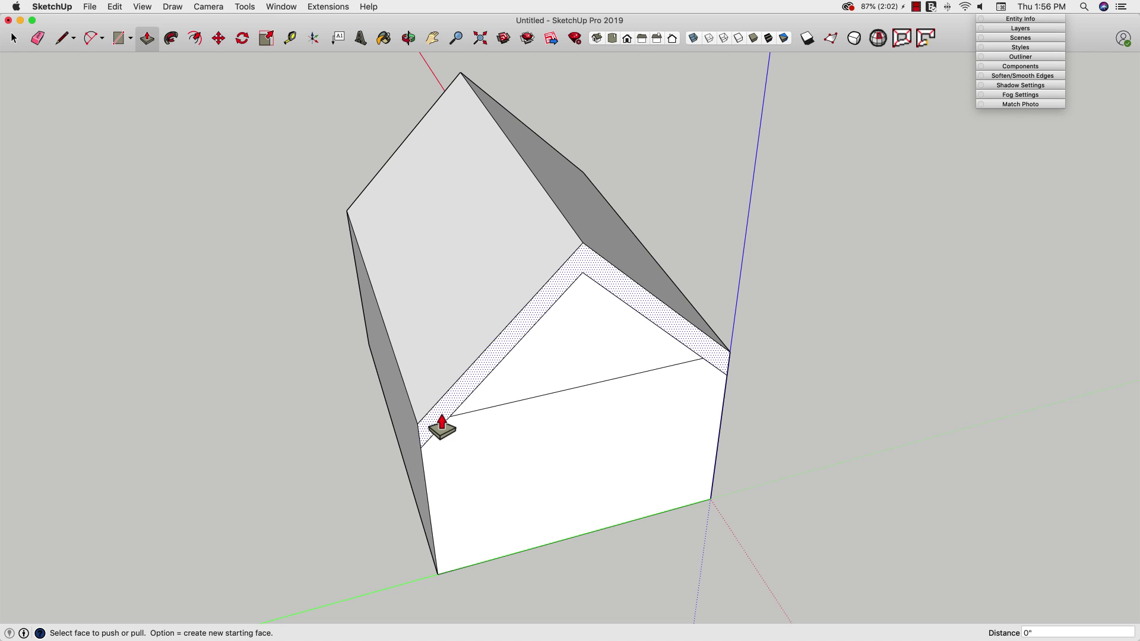
{"action": "left_click", "coordinate": [447, 427]}
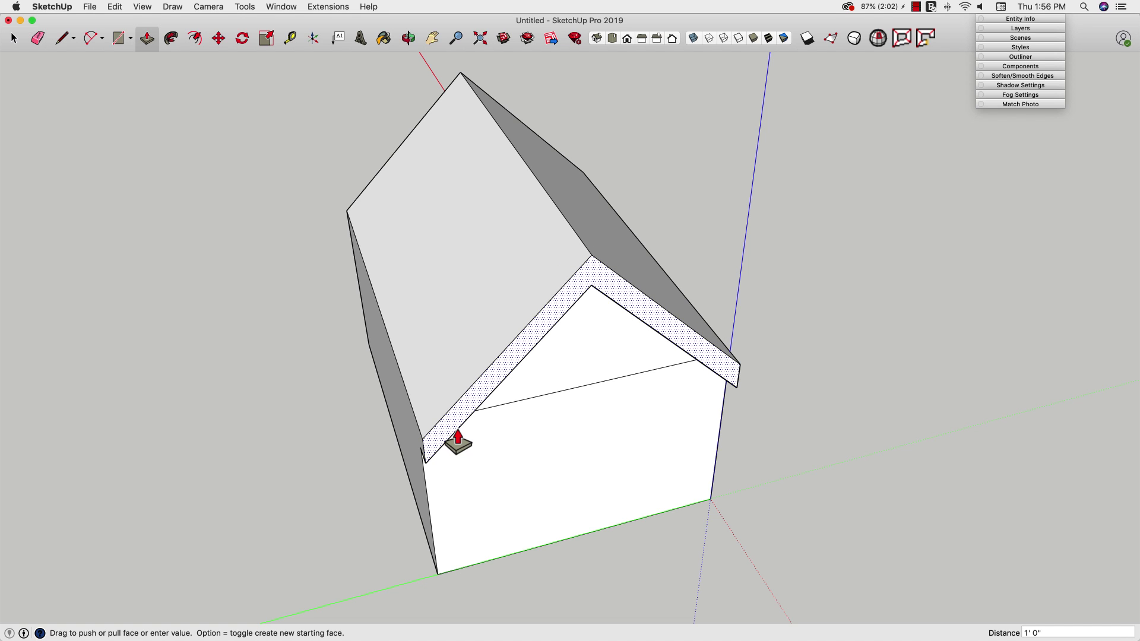
{"action": "left_click", "coordinate": [458, 442]}
{"action": "middle_click_drag", "start_coordinate": [642, 418], "coordinate": [273, 354]}
Extrude the far gable's fascia strip out the same 1' for a matching overhang
{"action": "key", "text": "space"}
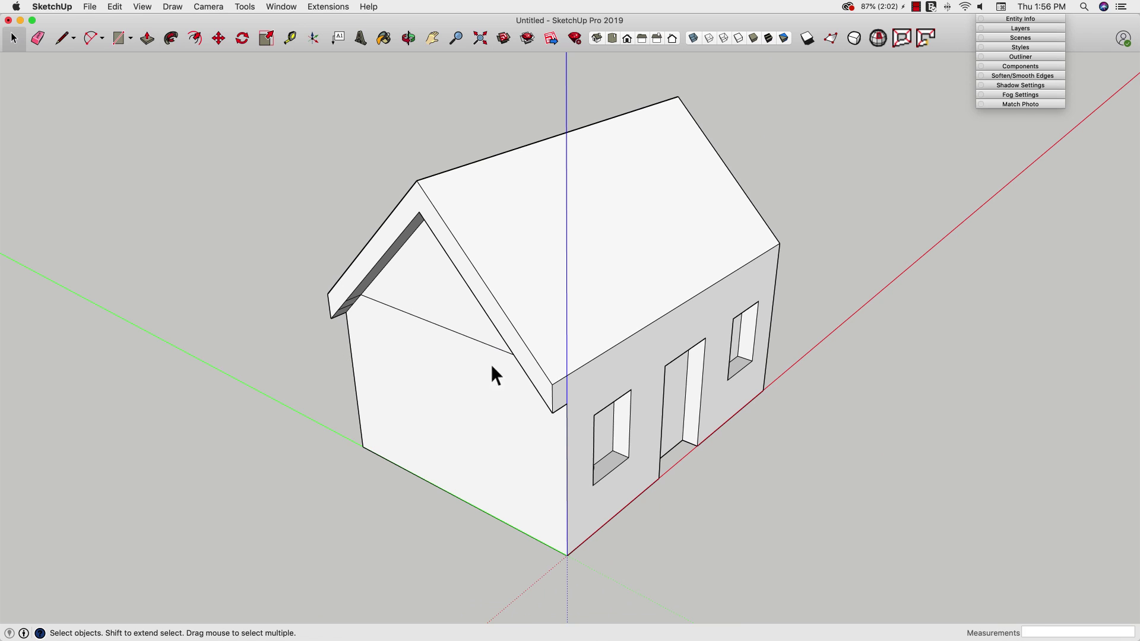
{"action": "key", "text": "m"}
{"action": "left_click", "coordinate": [554, 386], "text": "alt"}
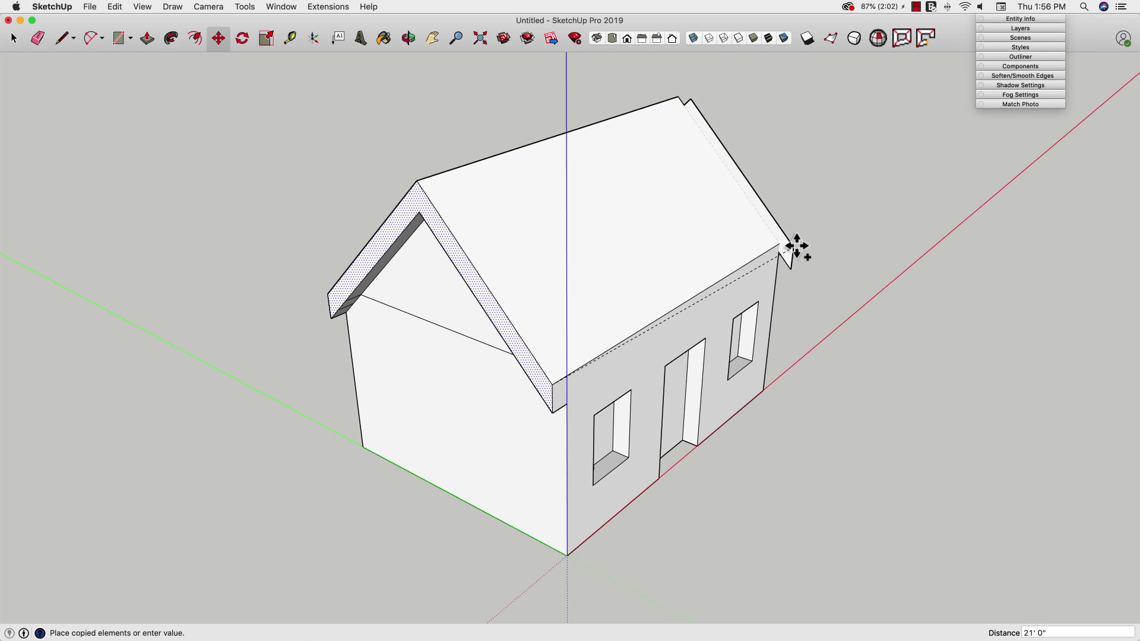
{"action": "key", "text": "Escape"}
{"action": "mouse_move", "coordinate": [853, 247]}
{"action": "middle_mouse_down"}
{"action": "mouse_move", "coordinate": [365, 280]}
{"action": "mouse_move", "coordinate": [176, 277]}
{"action": "middle_mouse_up"}
{"action": "key", "text": "e"}
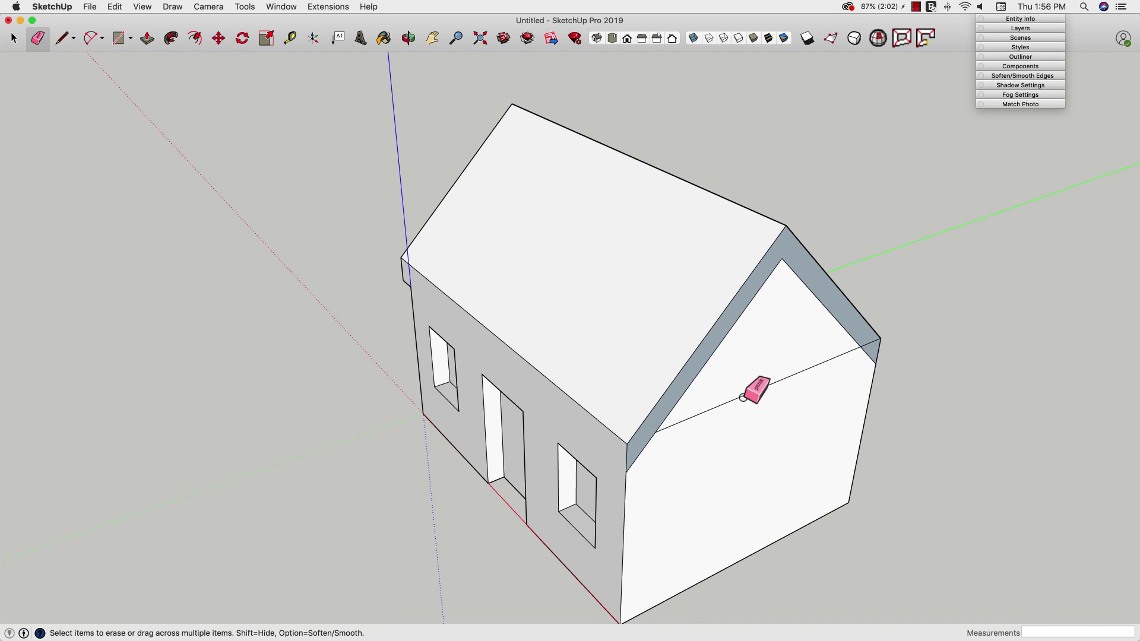
{"action": "key", "text": "p"}
{"action": "double_click", "coordinate": [864, 350]}
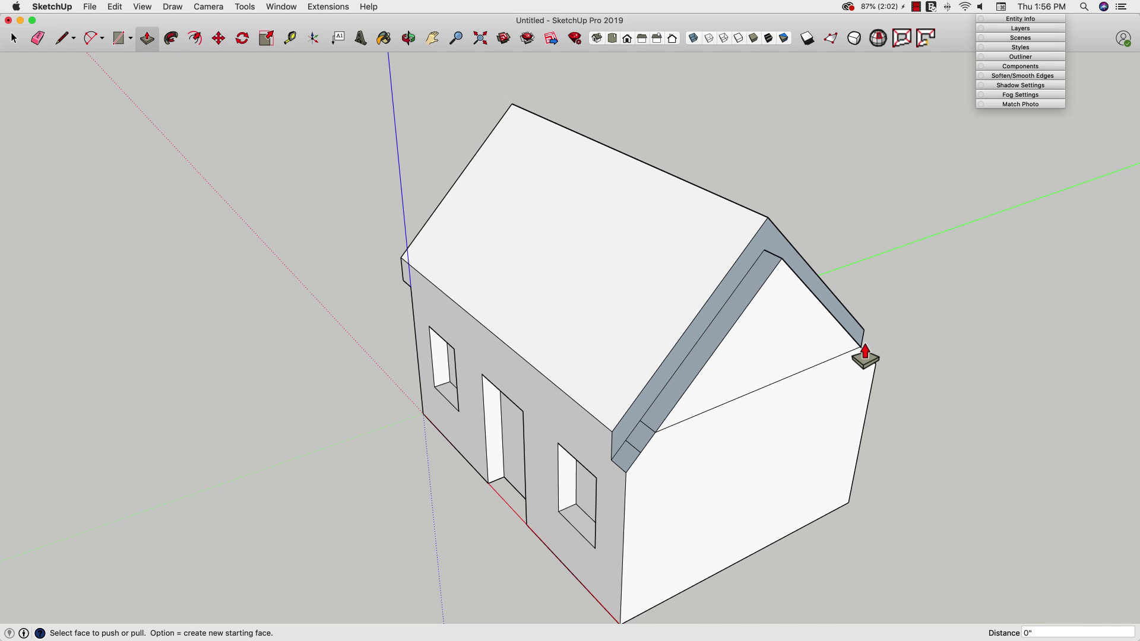
{"action": "left_click", "coordinate": [864, 352]}
{"action": "left_click", "coordinate": [877, 359]}
Apply Orient Faces to the gable wall so the outer faces show white
{"action": "key", "text": "space"}
{"action": "right_click", "coordinate": [769, 408]}
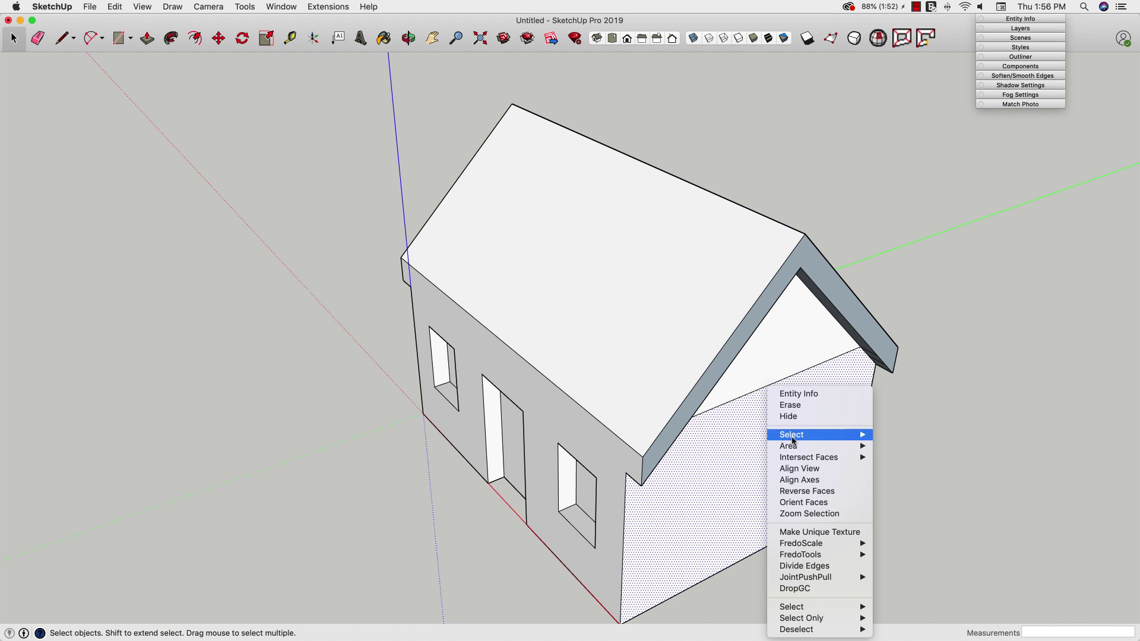
{"action": "left_click", "coordinate": [806, 503]}
{"action": "middle_click_drag", "start_coordinate": [657, 542], "coordinate": [788, 445]}
Draw a 20' edge along the fascia bottom and a 1' edge out from the roof corner
{"action": "key", "text": "l"}
{"action": "left_click", "coordinate": [726, 394]}
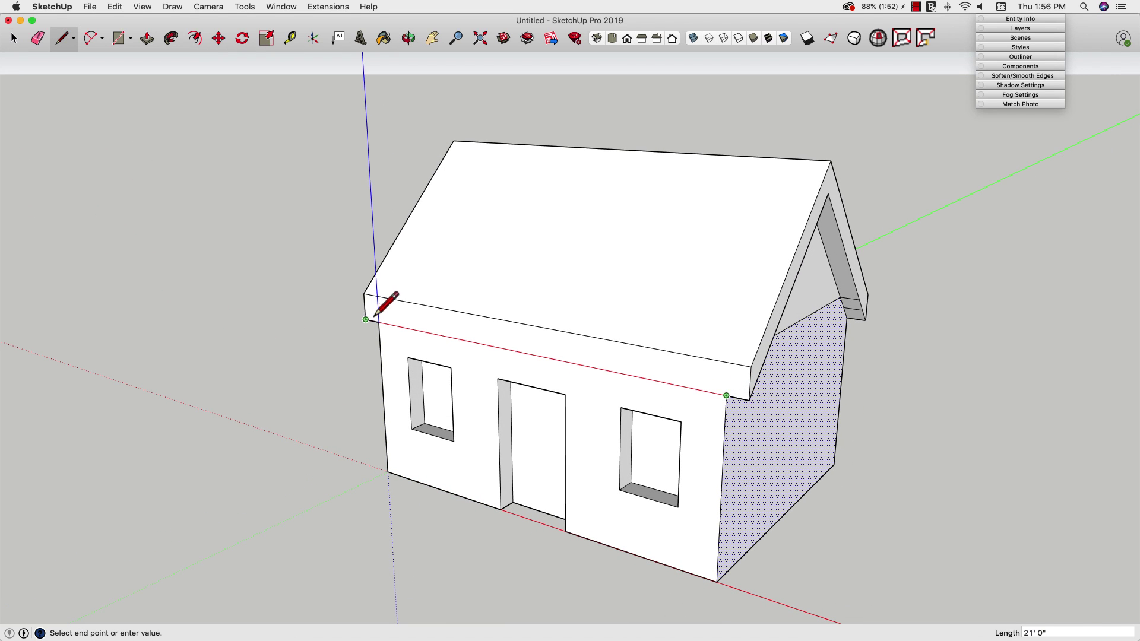
{"action": "left_click", "coordinate": [378, 323]}
{"action": "mouse_move", "coordinate": [686, 369]}
{"action": "middle_mouse_down"}
{"action": "mouse_move", "coordinate": [408, 354]}
{"action": "mouse_move", "coordinate": [491, 387]}
{"action": "mouse_move", "coordinate": [573, 384]}
{"action": "mouse_move", "coordinate": [410, 274]}
{"action": "middle_mouse_up"}
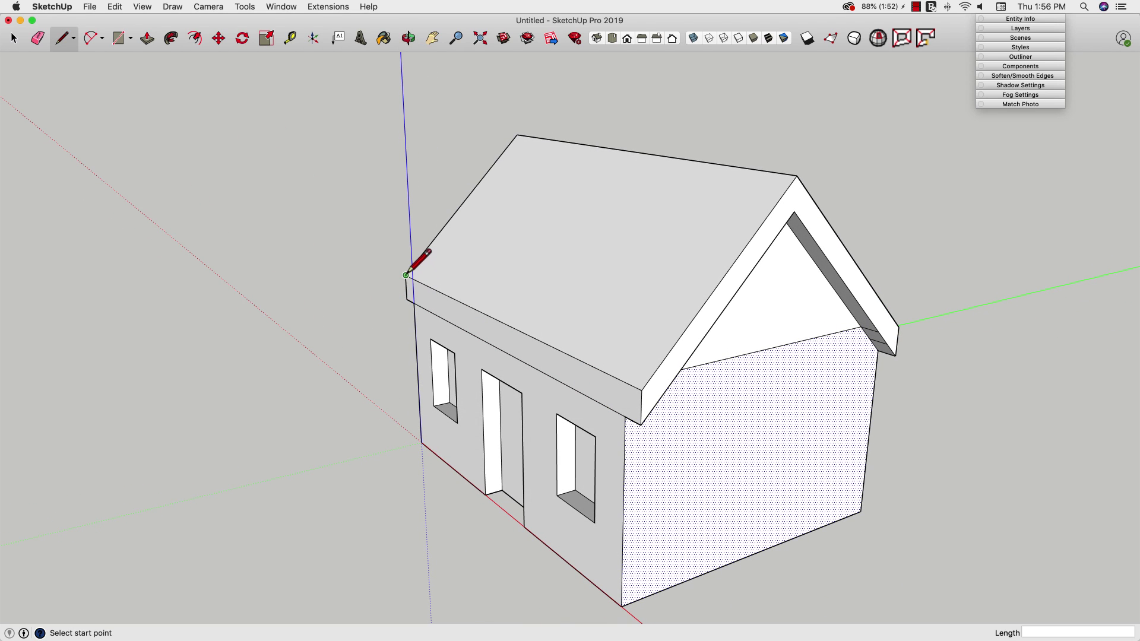
{"action": "left_click", "coordinate": [406, 274]}
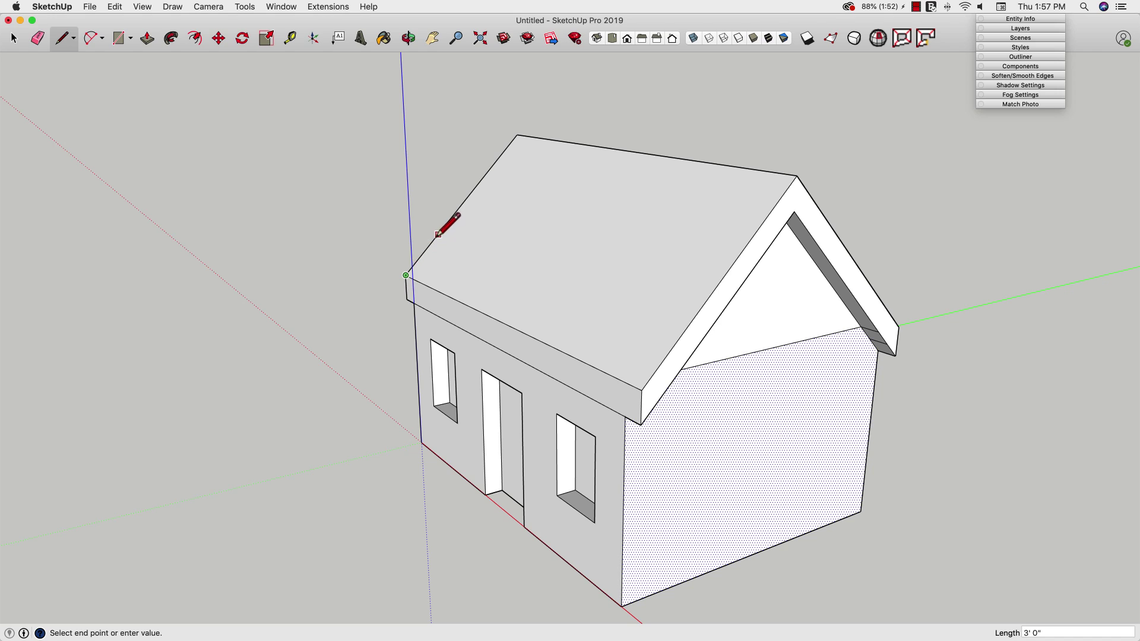
{"action": "left_click", "coordinate": [395, 288]}
{"action": "key", "text": "Escape"}
{"action": "left_click", "coordinate": [395, 290]}
Push the small eave end face out along the front until it meets the gable
{"action": "key", "text": "p"}
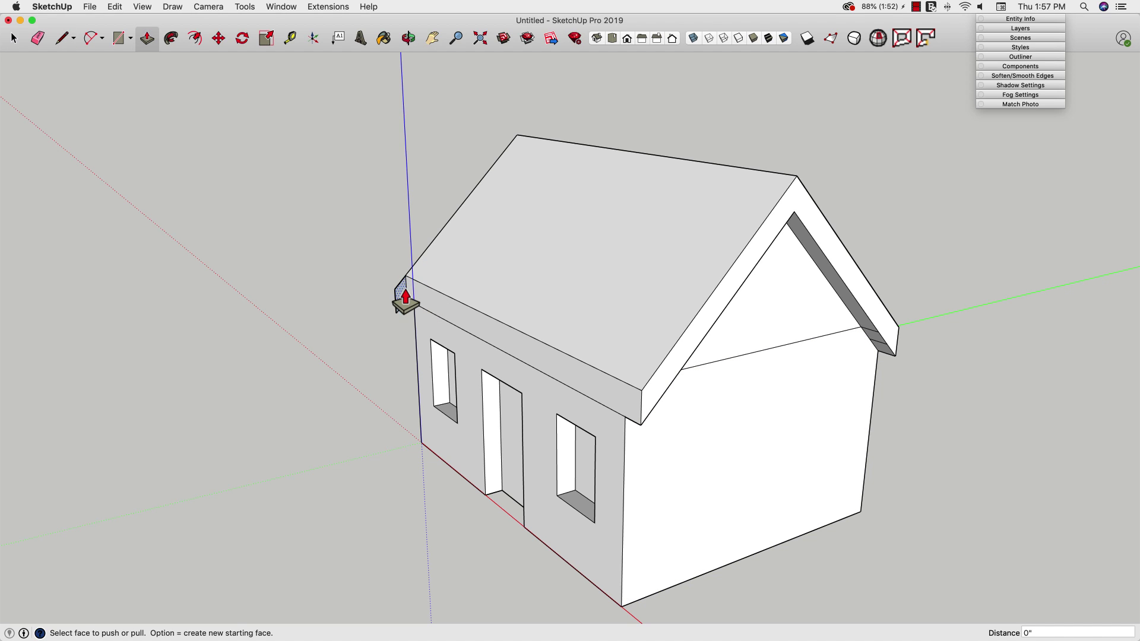
{"action": "left_click", "coordinate": [400, 297]}
{"action": "left_click", "coordinate": [643, 402]}
{"action": "key", "text": "space"}
Erase the stray horizontal line across the gable wall
{"action": "key", "text": "e"}
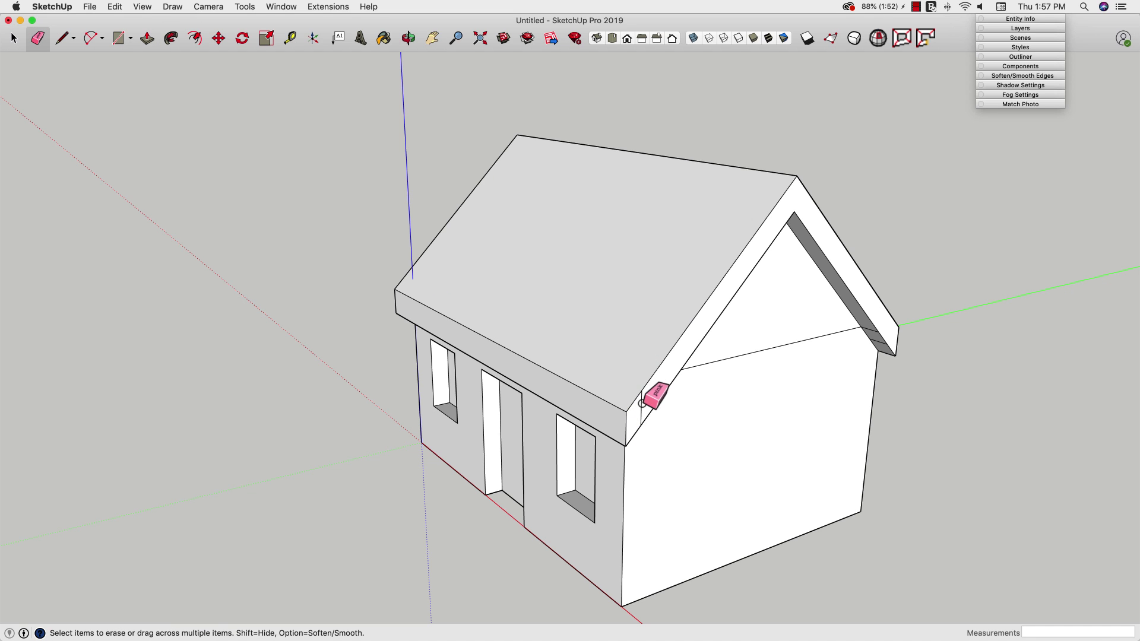
{"action": "left_click", "coordinate": [733, 357]}
{"action": "key", "text": "o"}
{"action": "mouse_move", "coordinate": [684, 425]}
{"action": "left_mouse_down"}
{"action": "mouse_move", "coordinate": [713, 372]}
{"action": "mouse_move", "coordinate": [763, 394]}
{"action": "left_mouse_up"}
{"action": "key", "text": "e"}
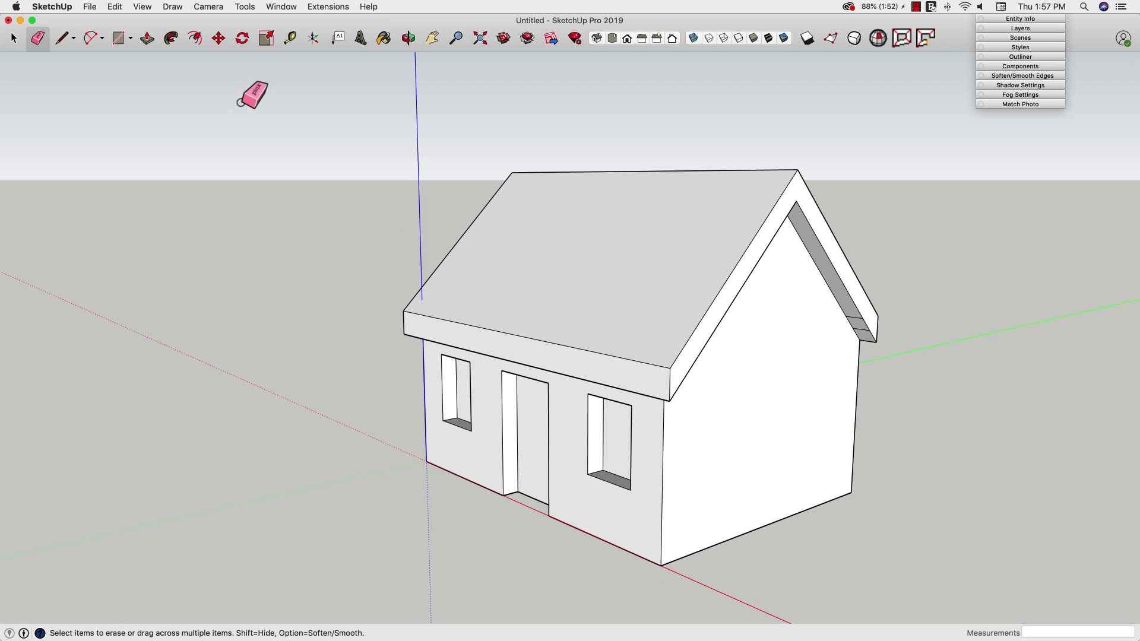
{"action": "left_click", "coordinate": [279, 7]}
Dimension the 15' side base, the 20' front base and the 4' door width
{"action": "mouse_move", "coordinate": [259, 8]}
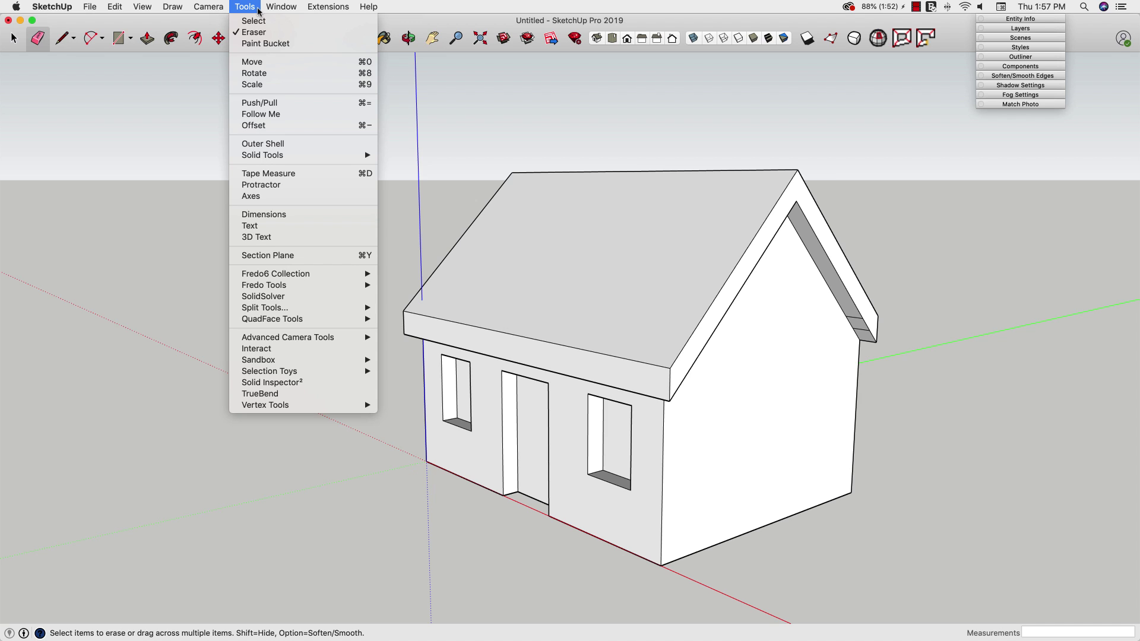
{"action": "left_click", "coordinate": [263, 215]}
{"action": "left_click", "coordinate": [757, 529]}
{"action": "left_click", "coordinate": [814, 549]}
{"action": "left_click", "coordinate": [426, 462]}
{"action": "left_click", "coordinate": [661, 565]}
{"action": "left_click", "coordinate": [523, 558]}
{"action": "left_click", "coordinate": [522, 499]}
{"action": "left_click", "coordinate": [526, 534]}
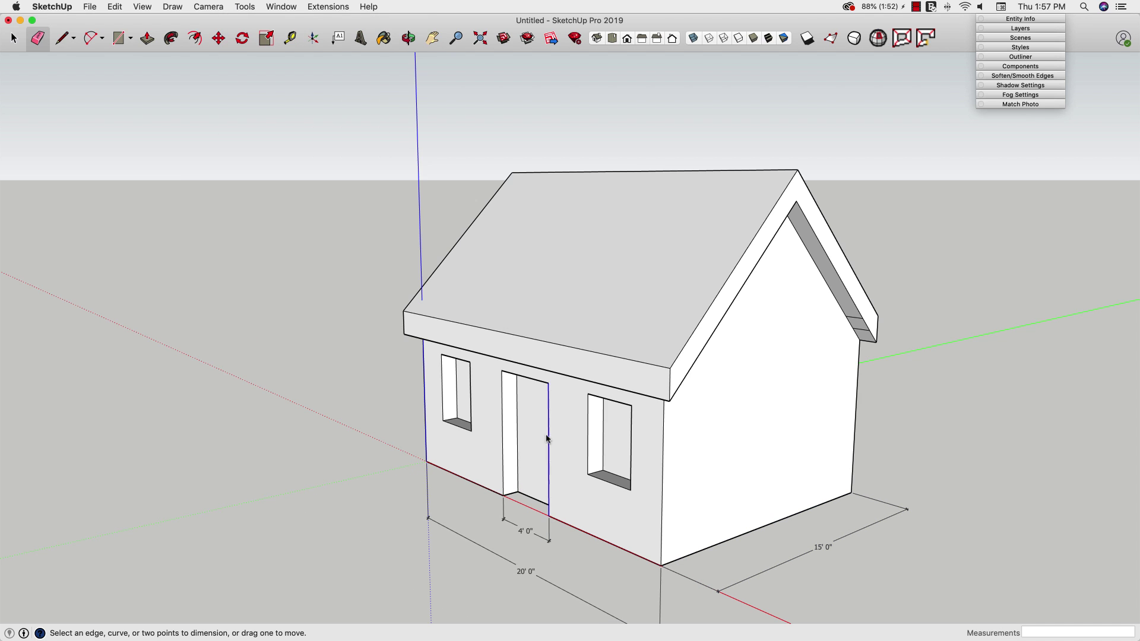
Dimension the 1' roof overhang and the window's 3' width and 4' height
{"action": "left_click", "coordinate": [670, 369]}
{"action": "left_click", "coordinate": [682, 383]}
{"action": "left_click", "coordinate": [684, 368]}
{"action": "left_click", "coordinate": [609, 482]}
{"action": "left_click", "coordinate": [609, 502]}
{"action": "left_click", "coordinate": [631, 449]}
{"action": "left_click", "coordinate": [647, 497]}
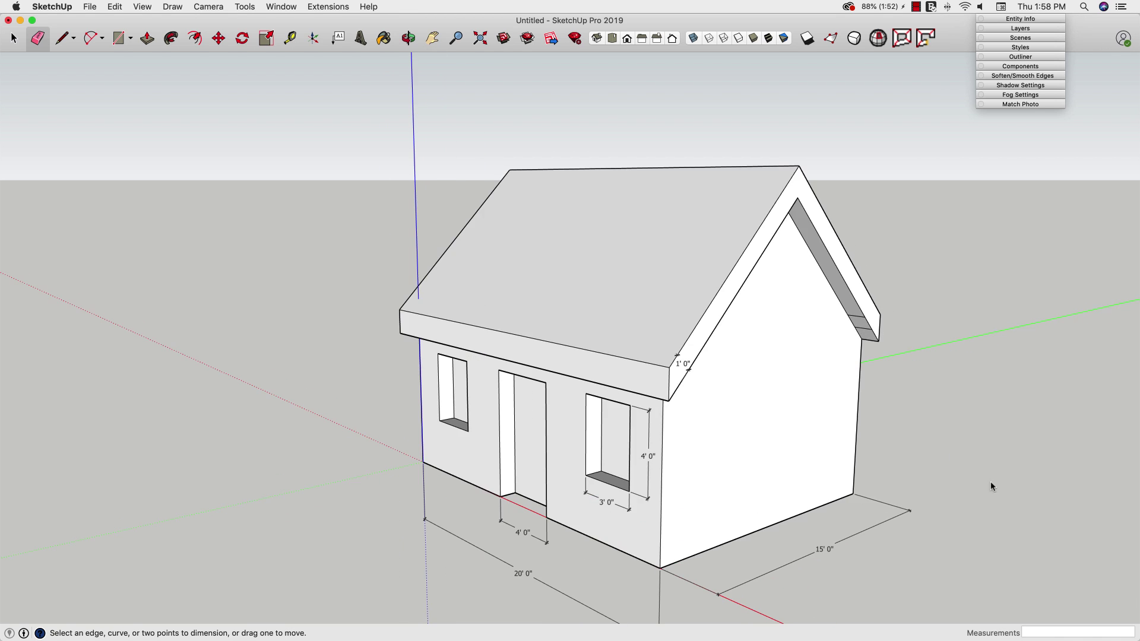
{"action": "middle_click_drag", "start_coordinate": [982, 479], "coordinate": [563, 493], "text": "shift"}
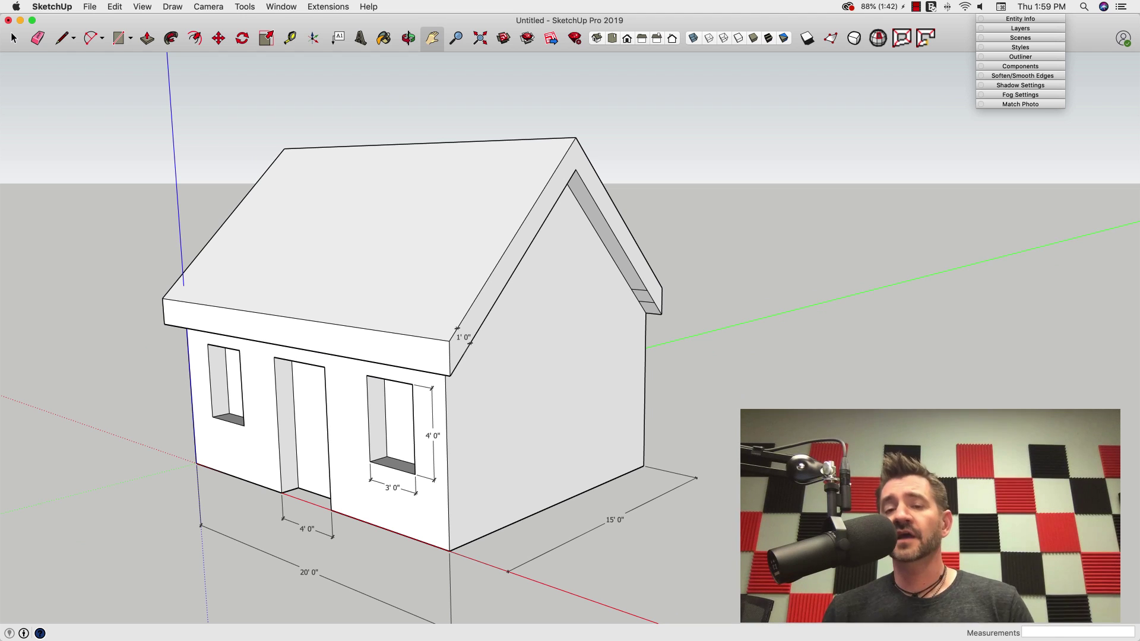